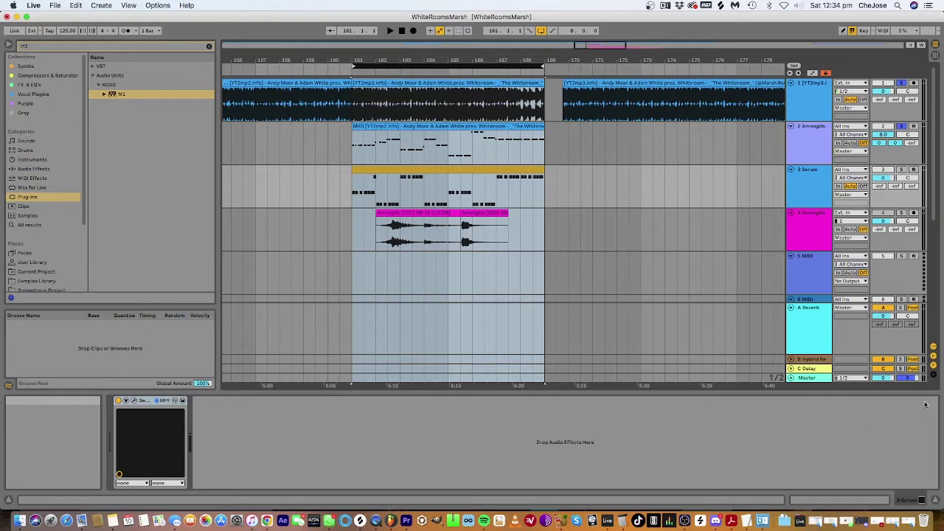
Solo the AmongUs audio track, zoom to bars 161–168, and play the horn section from bar 162
left_click(640, 186)
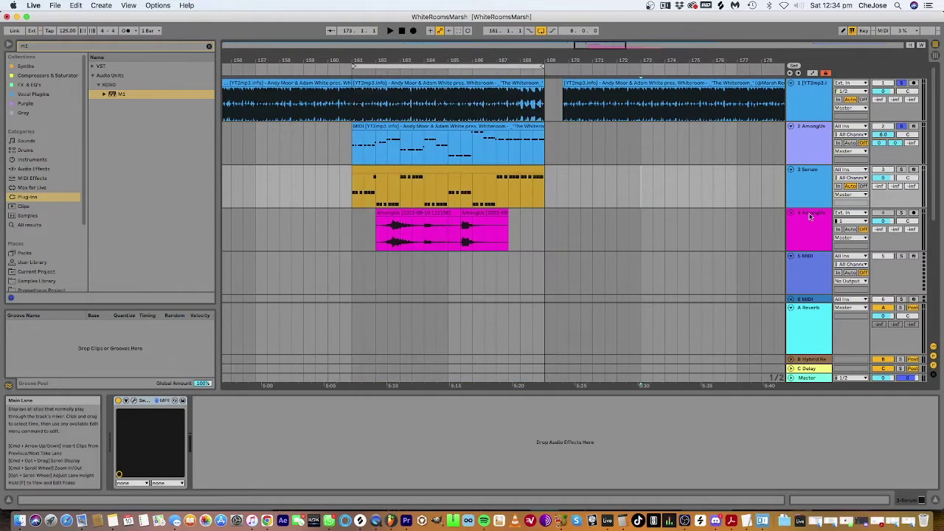
left_click(901, 212)
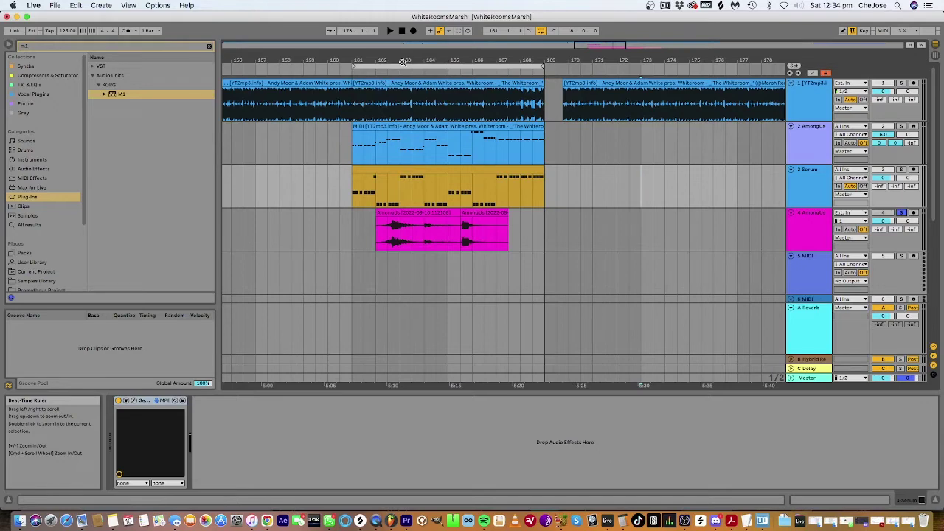
left_click_drag(389, 58, 424, 74)
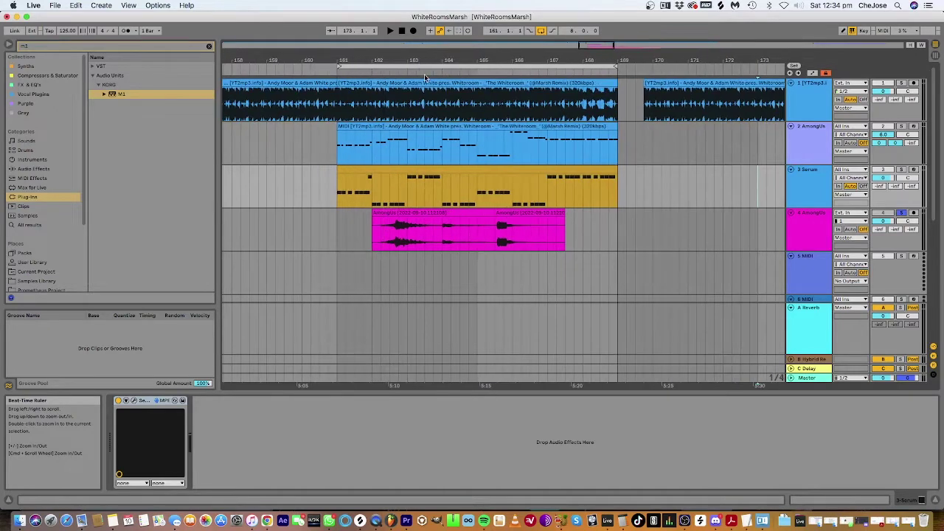
left_click(662, 146)
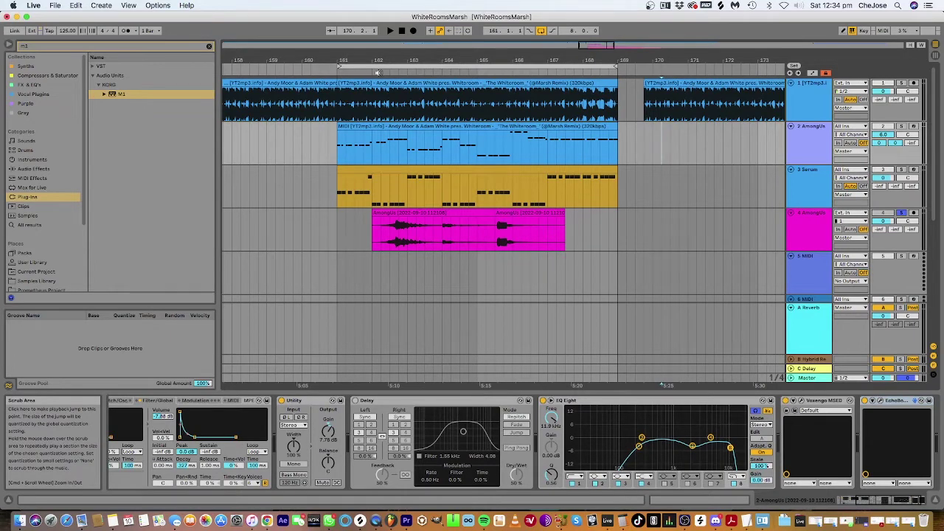
left_click(378, 72)
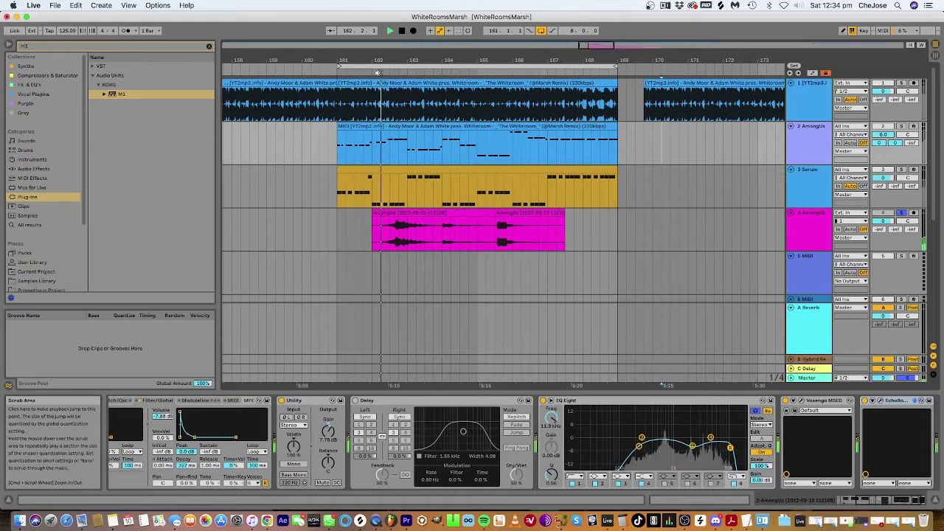
left_click(402, 31)
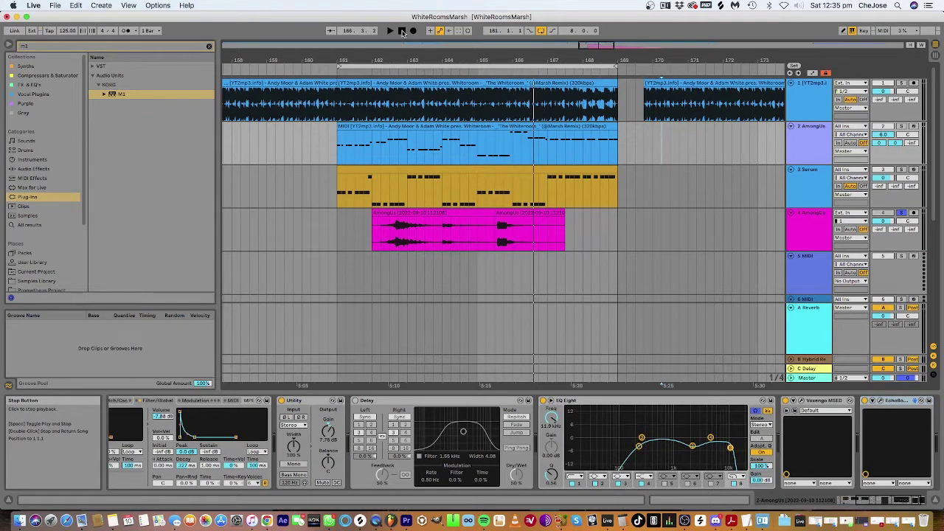
Play bars 165–167 of the AmongUs audio clip and read its pitch as B on the Tuner
left_click(815, 232)
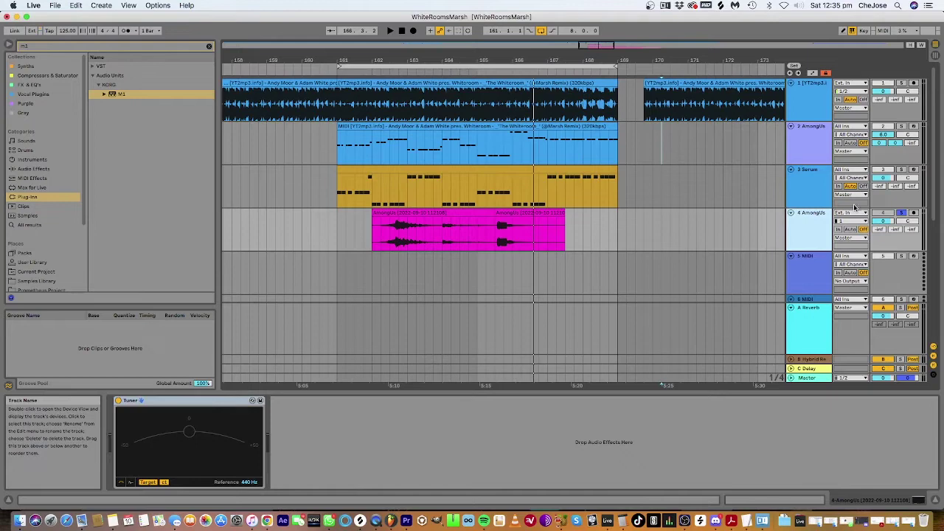
left_click_drag(592, 213, 494, 221)
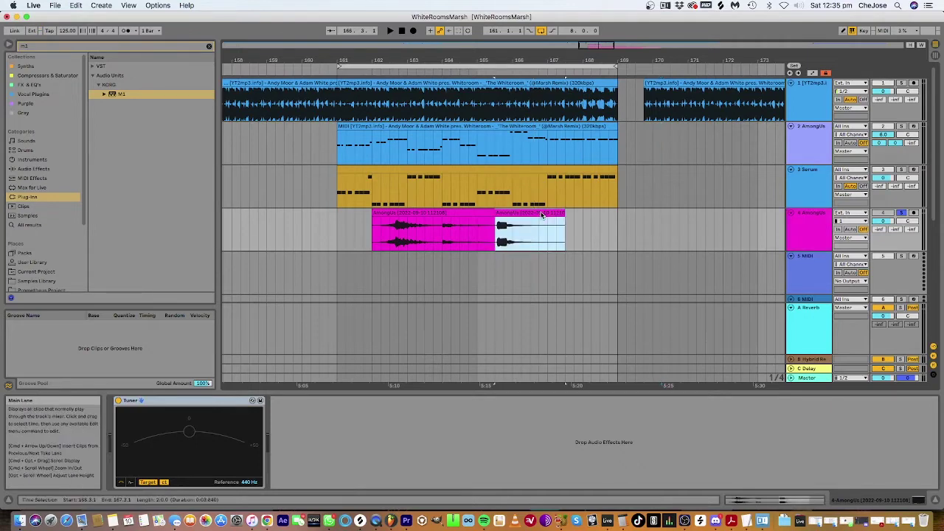
left_click(489, 69)
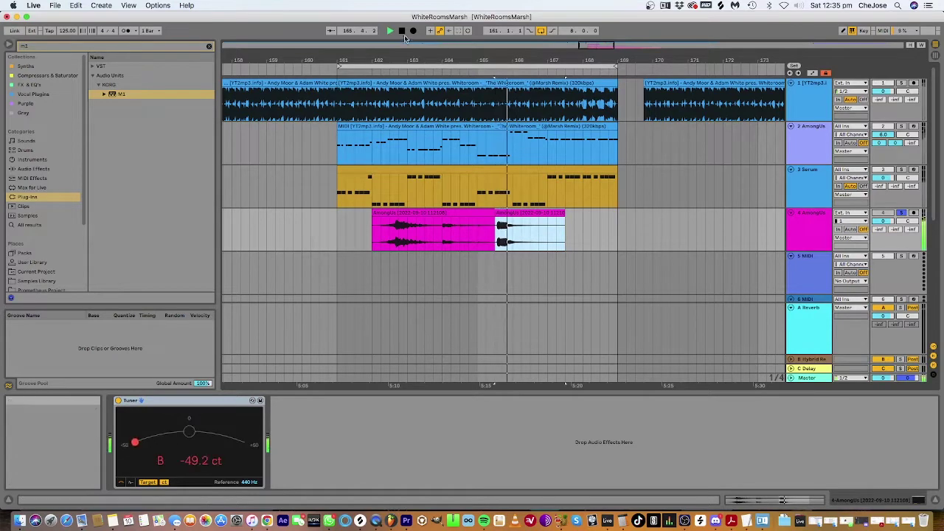
double_click(402, 30)
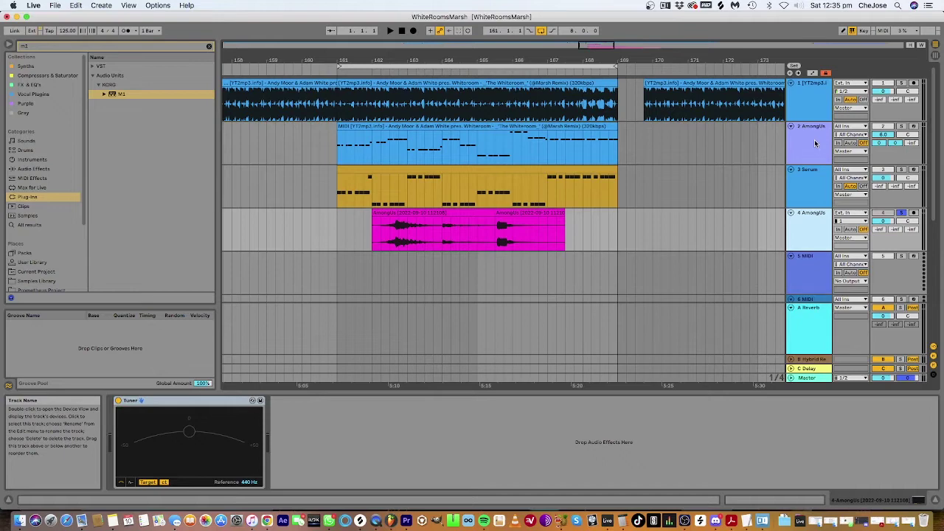
Show the AmongUs lead's sampler, checking its Pitch/Osc settings and loaded waveform
key("Down")
key("Down")
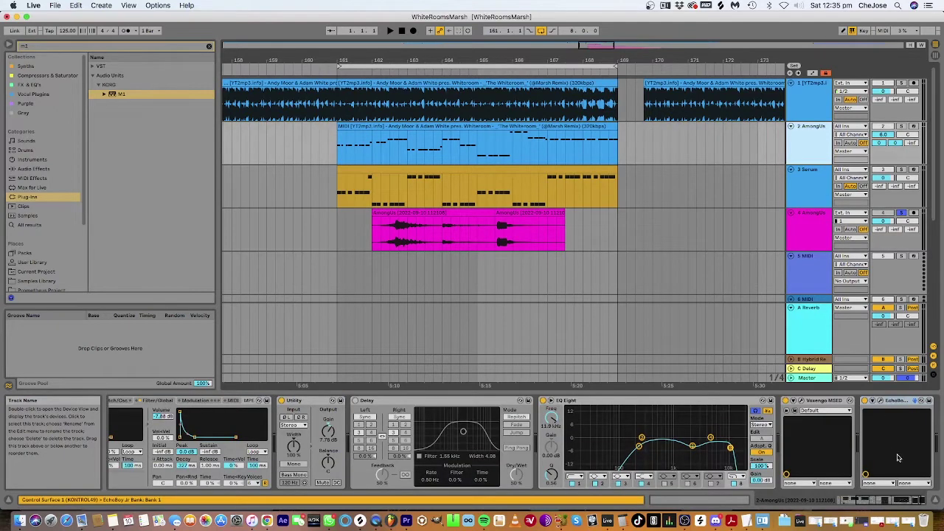
scroll(290, 414, "left", 5)
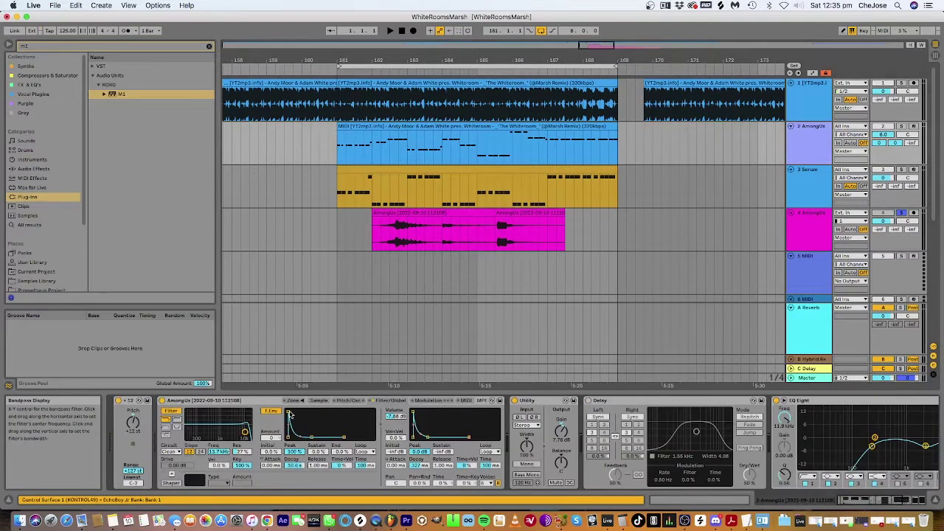
left_click(346, 401)
left_click(320, 400)
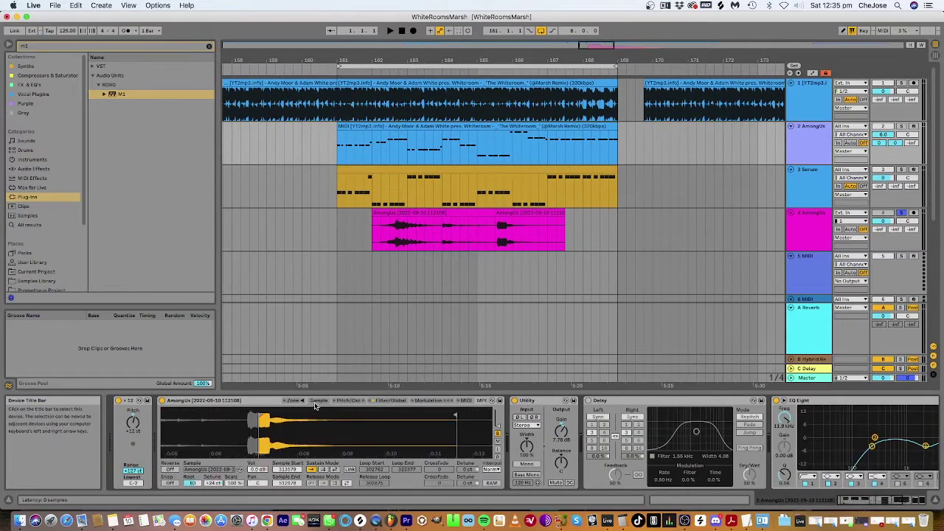
Bring the whole +12 st sampler into view and arm the AmongUs lead track for recording
left_click(540, 218)
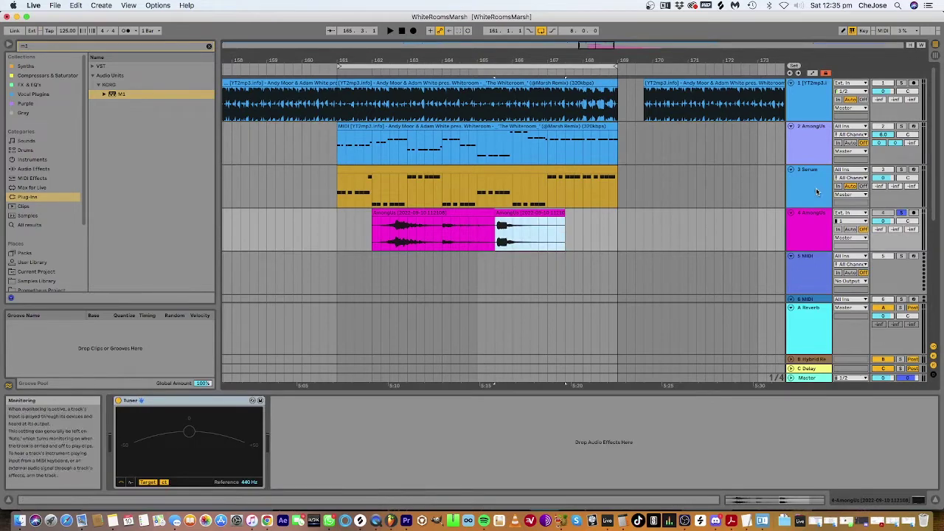
left_click(753, 180)
left_click(757, 153)
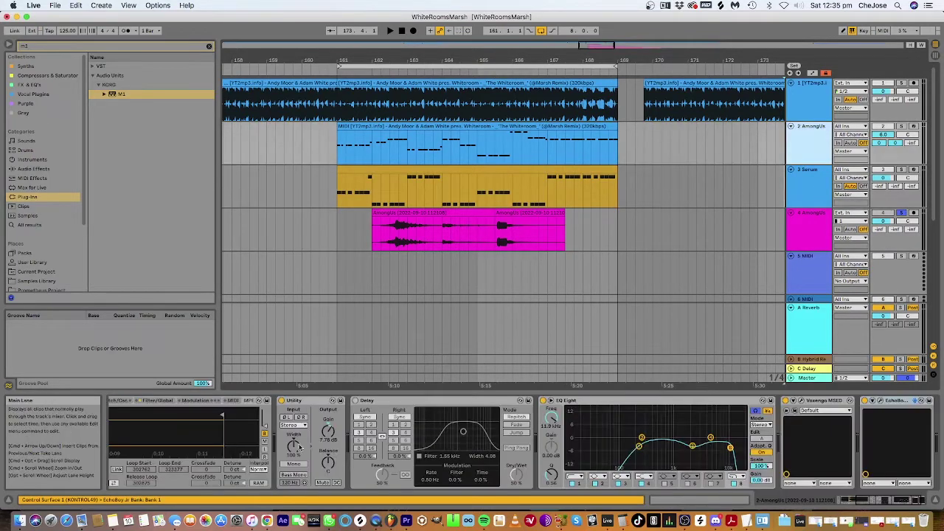
left_click(882, 502)
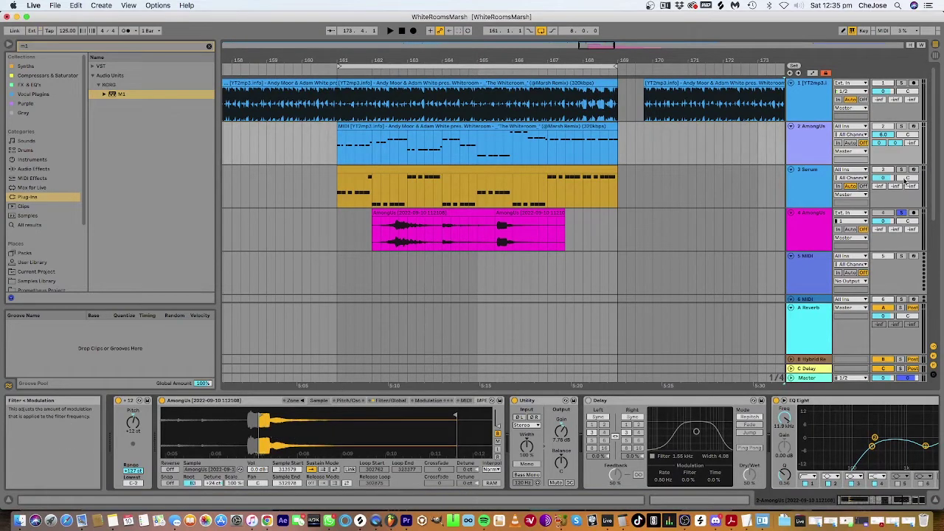
left_click(914, 127)
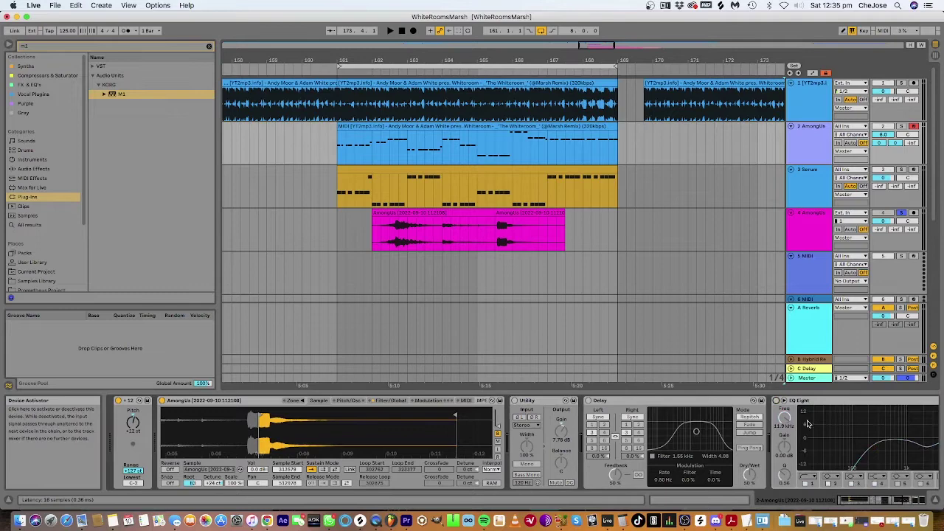
Review the AmongUs lead's EQ Eight, MSED and EchoBoy devices and its send options
left_click(900, 501)
left_click(900, 501)
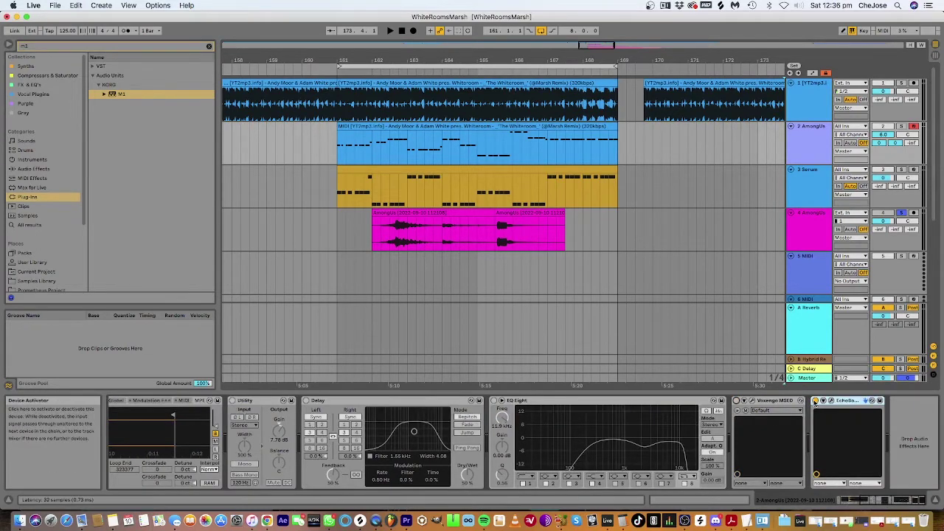
right_click(883, 143)
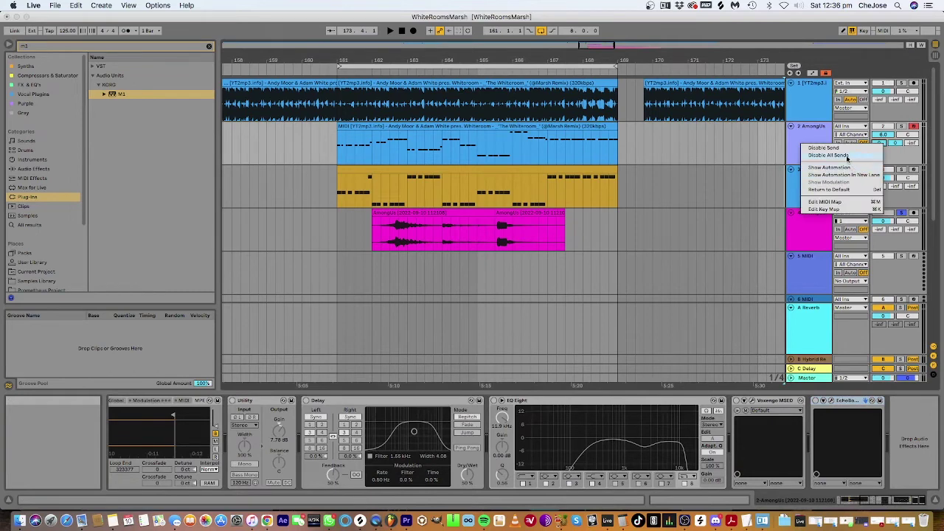
key("Escape")
left_click(797, 501)
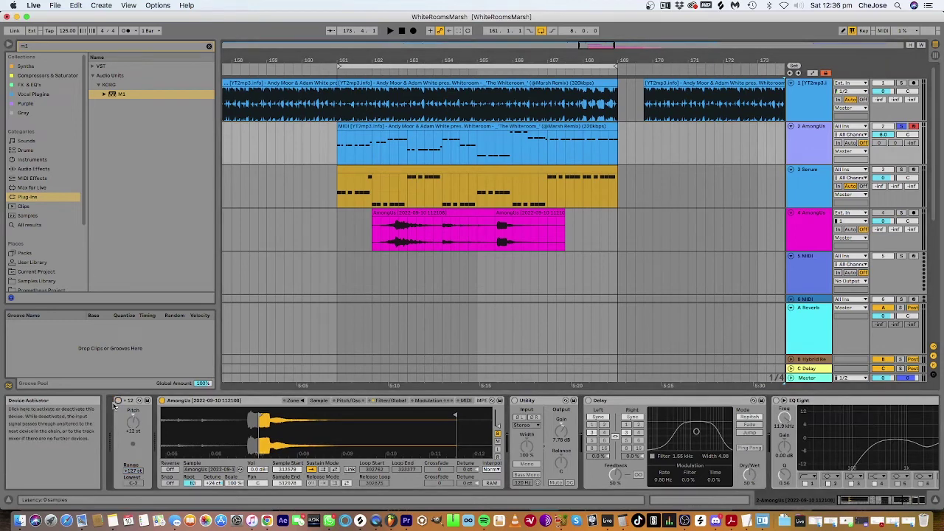
Play the arrangement with bars 161–169 selected across all tracks
left_click(812, 145)
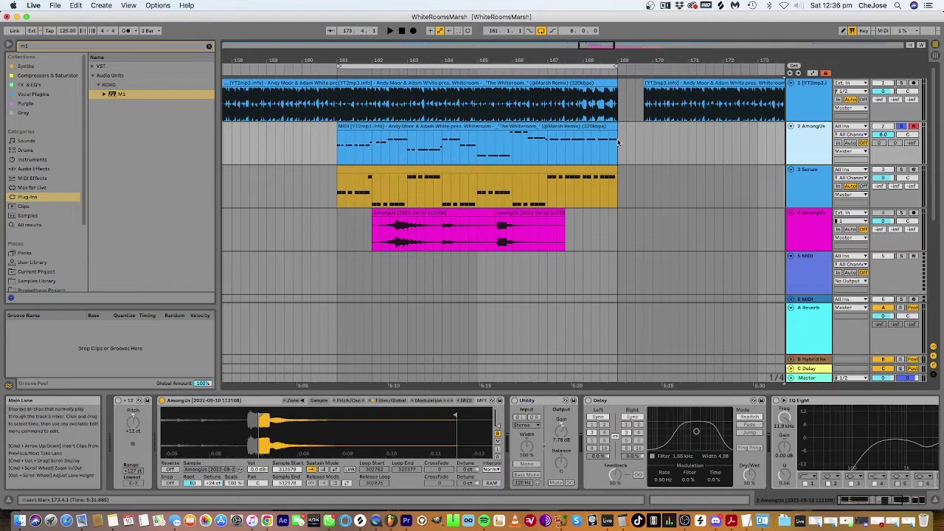
left_click(389, 31)
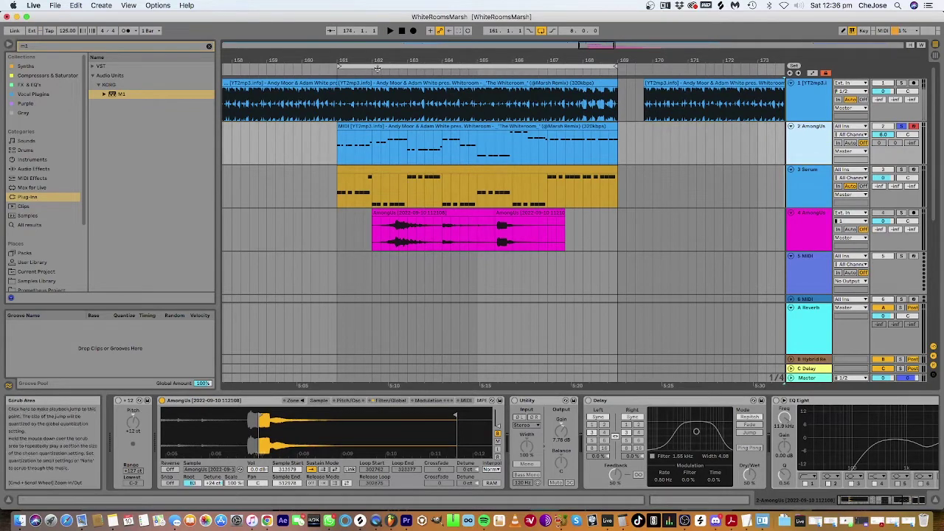
left_click(385, 66)
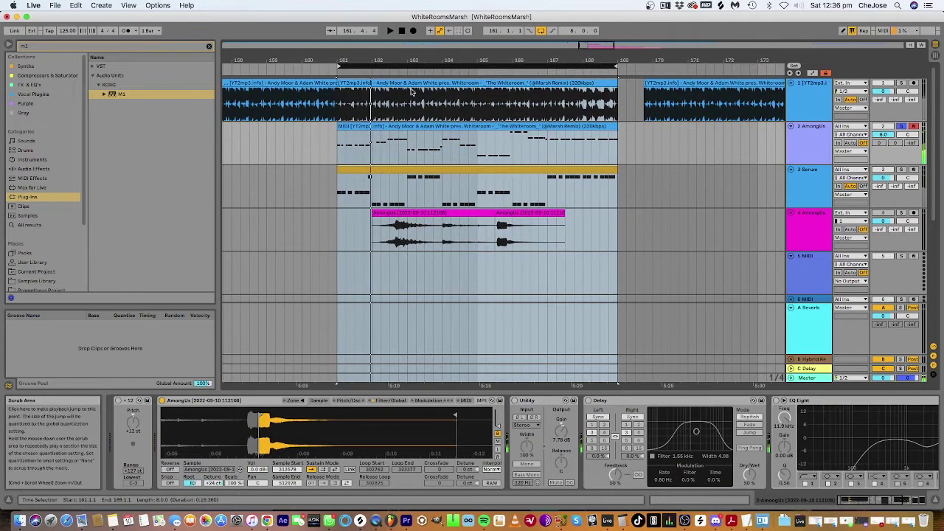
Turn the Pitch device back on, loop bars 161–165, and play the looped section
left_click(644, 159)
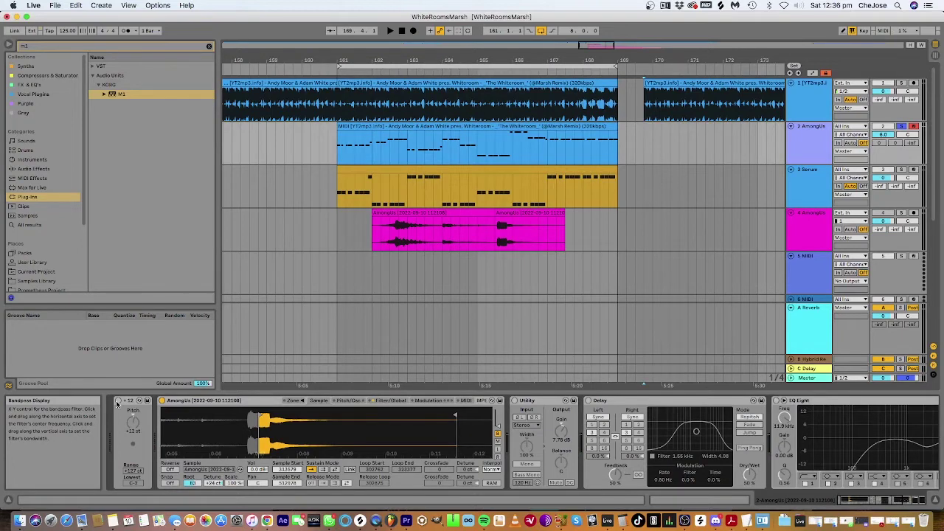
left_click(119, 402)
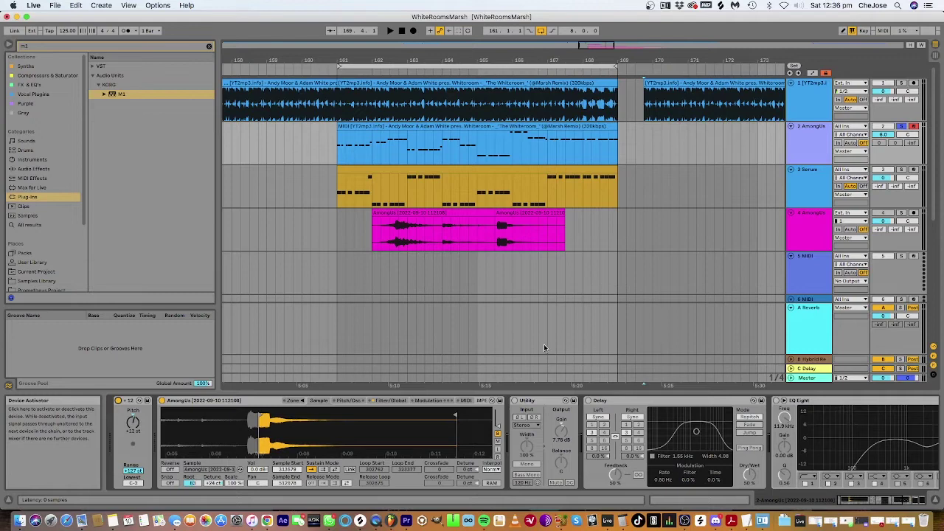
left_click(399, 65)
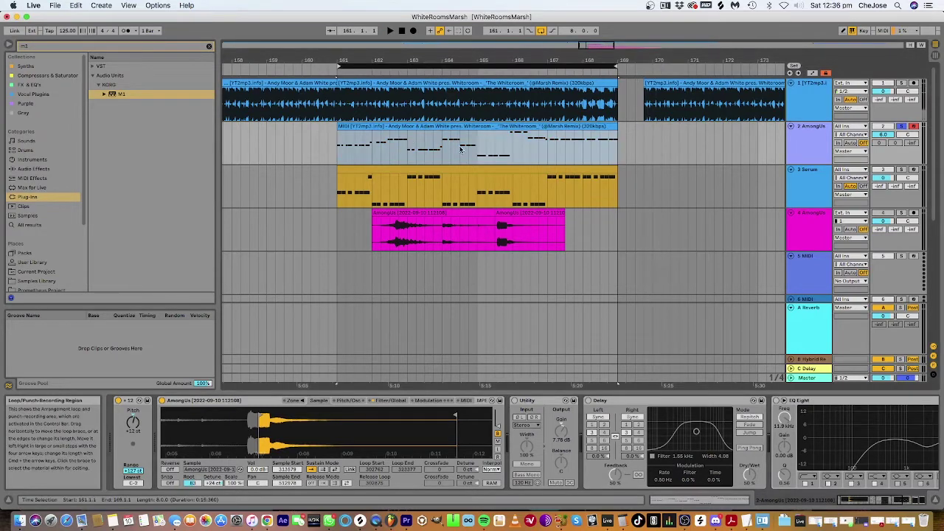
left_click_drag(616, 68, 476, 67)
double_click(421, 65)
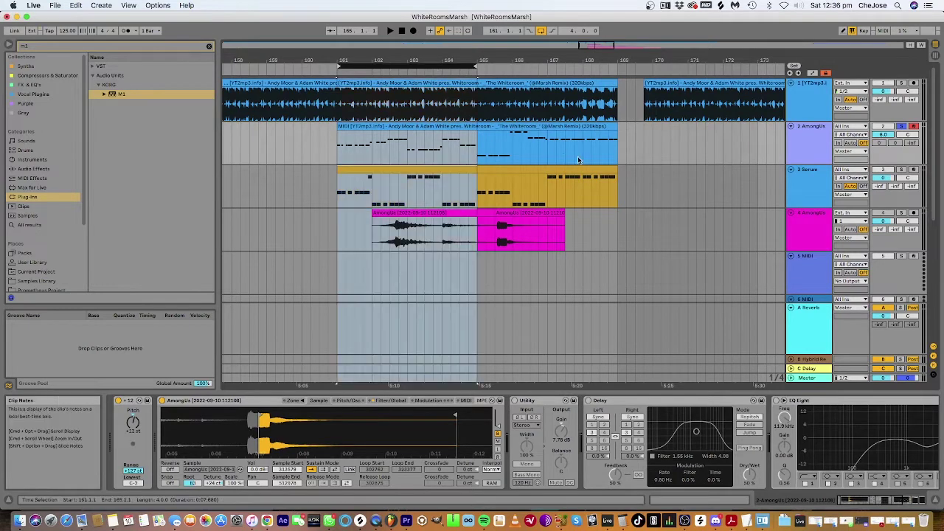
key("space")
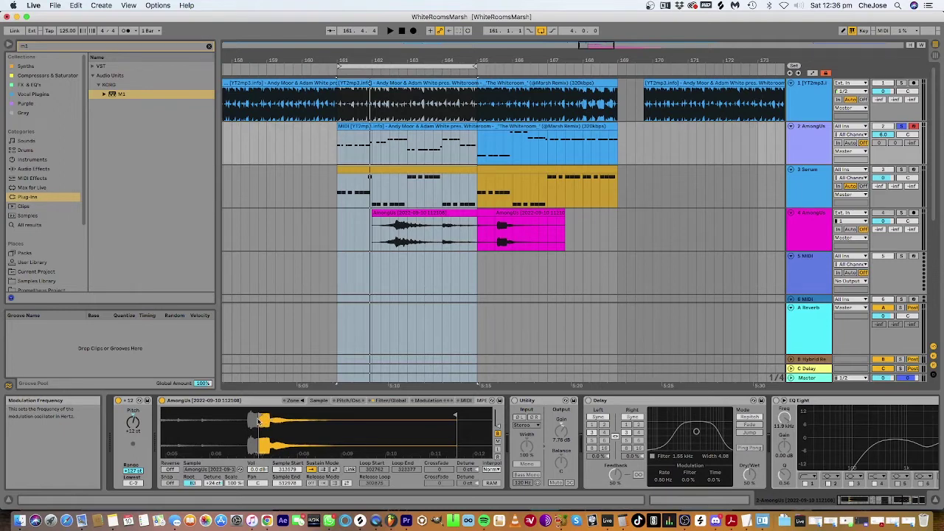
Zoom into the sample start, show Filter/Global, play the loop, and undo the volume envelope edit to 327 ms decay
mouse_move(273, 422)
left_mouse_down()
mouse_move(273, 450)
mouse_move(273, 432)
left_mouse_up()
left_click(391, 400)
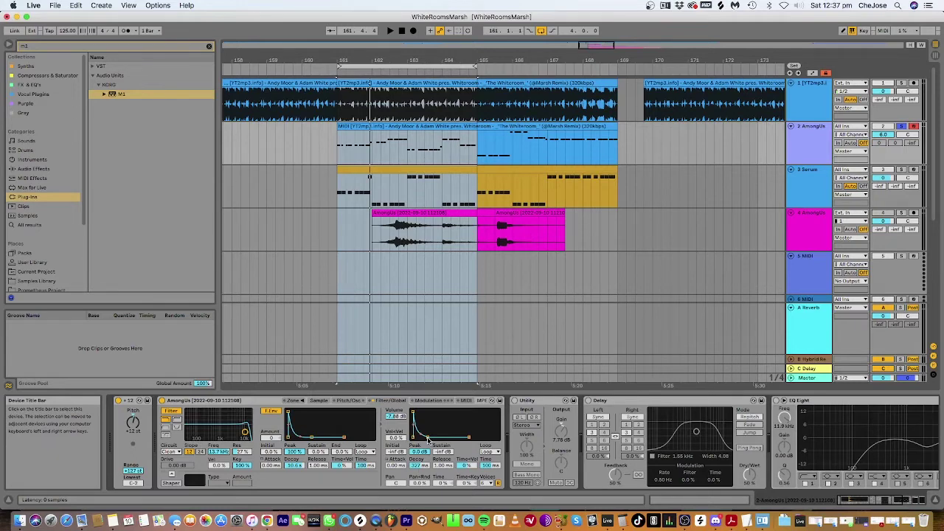
key("space")
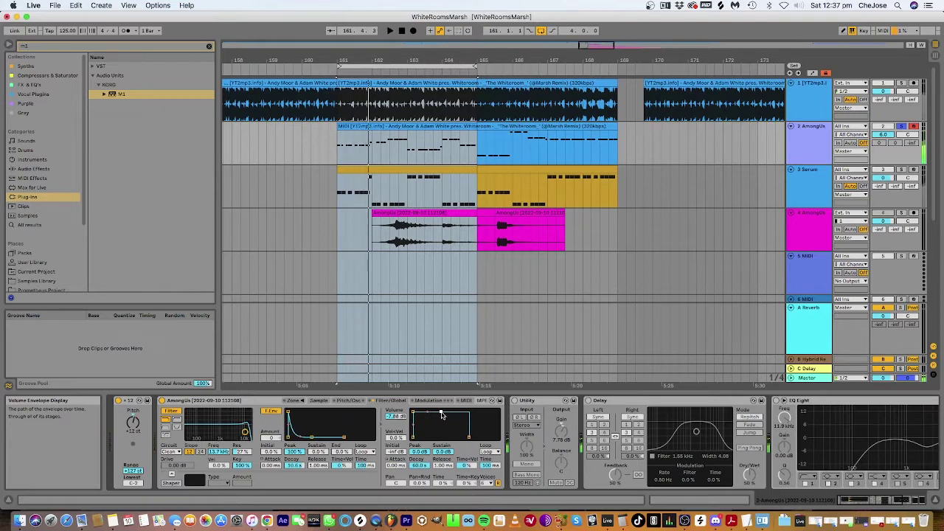
key("super+z")
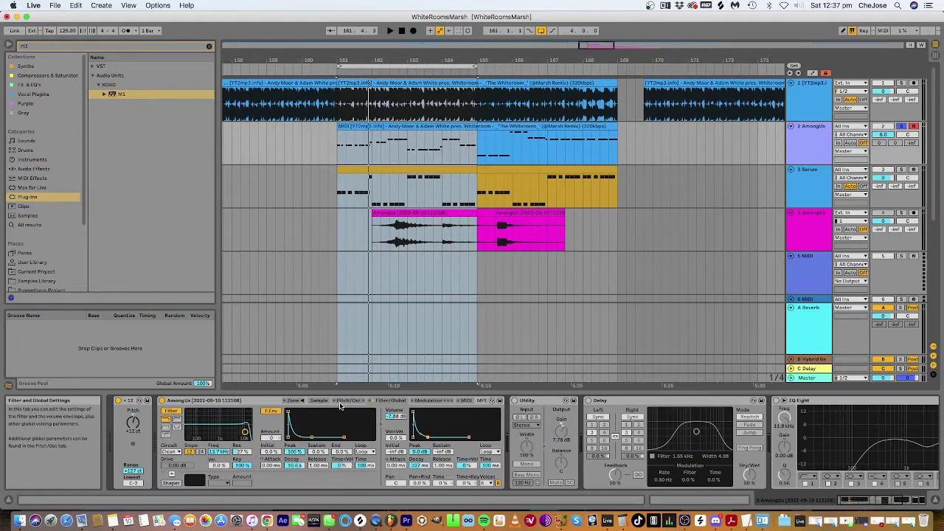
Check the sampler's Modulation, Filter/Global and Pitch/Osc (+24 ct) pages, ending on the Sample waveform
left_click(426, 401)
left_click(396, 400)
left_click(351, 400)
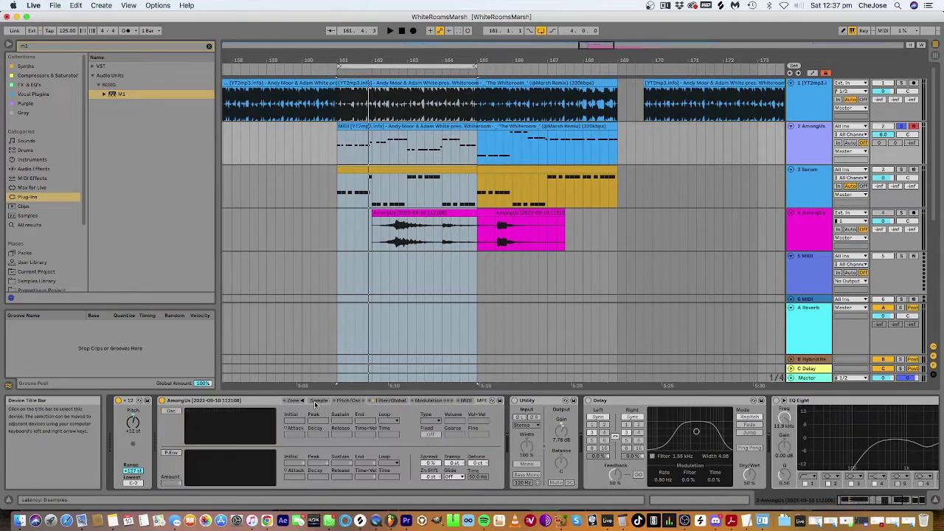
left_click(319, 401)
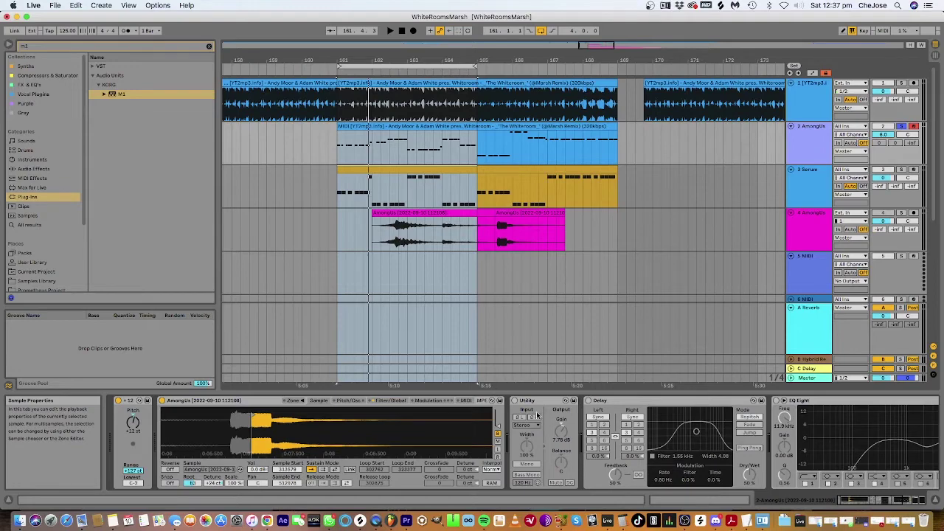
Enable Utility and EQ Eight on the AmongUs lead, select the 2.30 kHz band, and play the loop
left_click(515, 401)
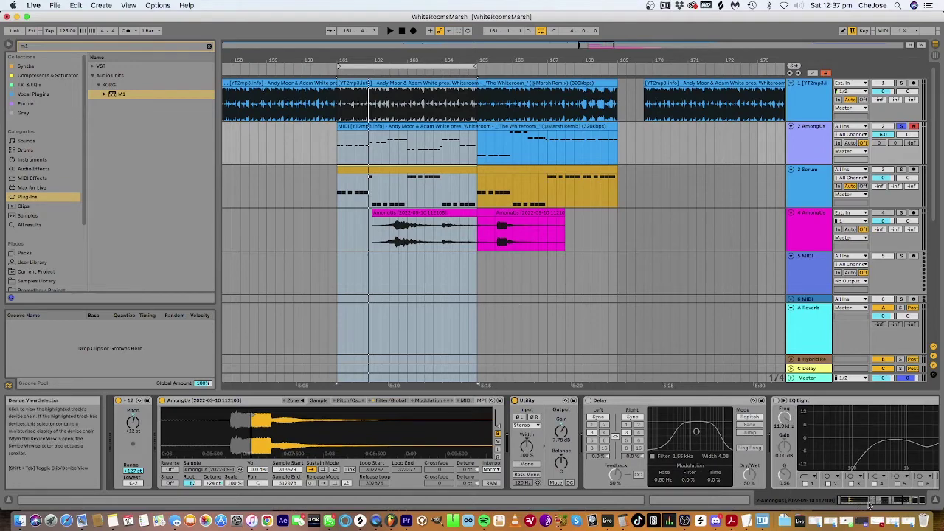
left_click_drag(870, 504, 909, 499)
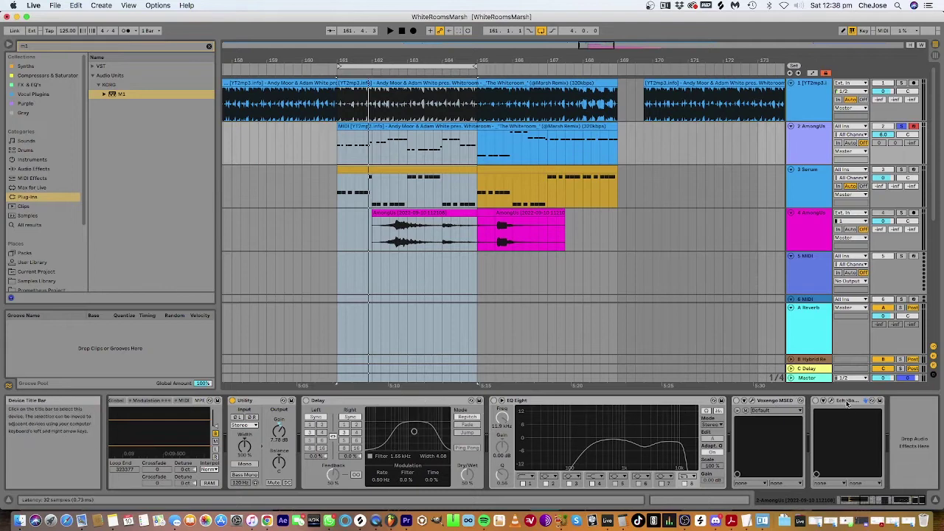
left_click(494, 400)
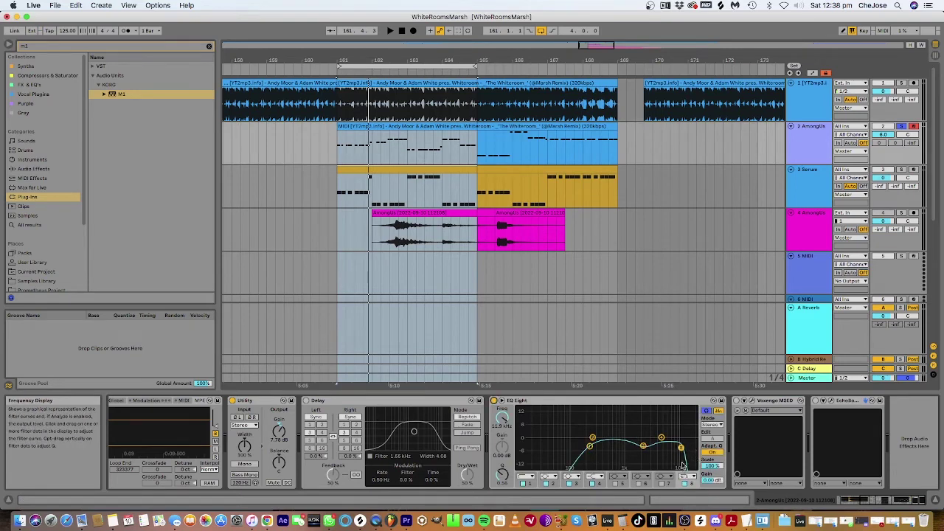
left_click(643, 448)
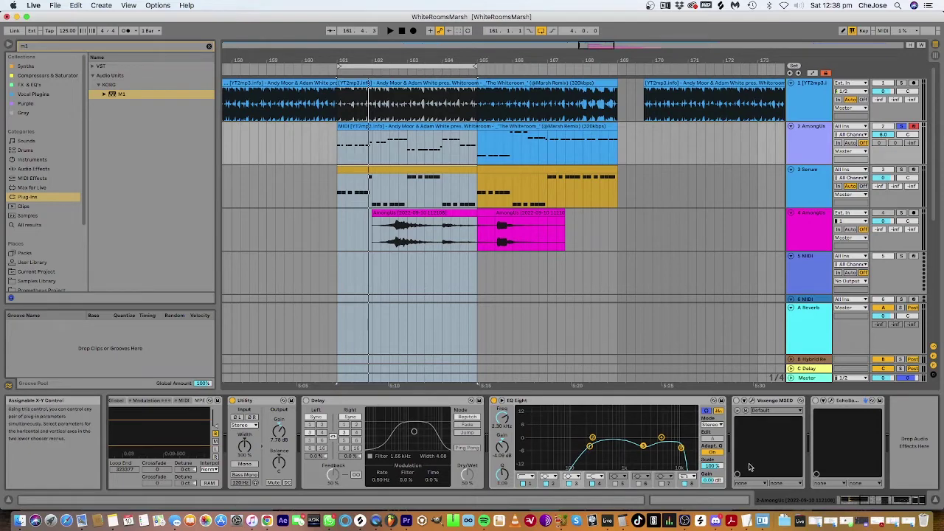
key("space")
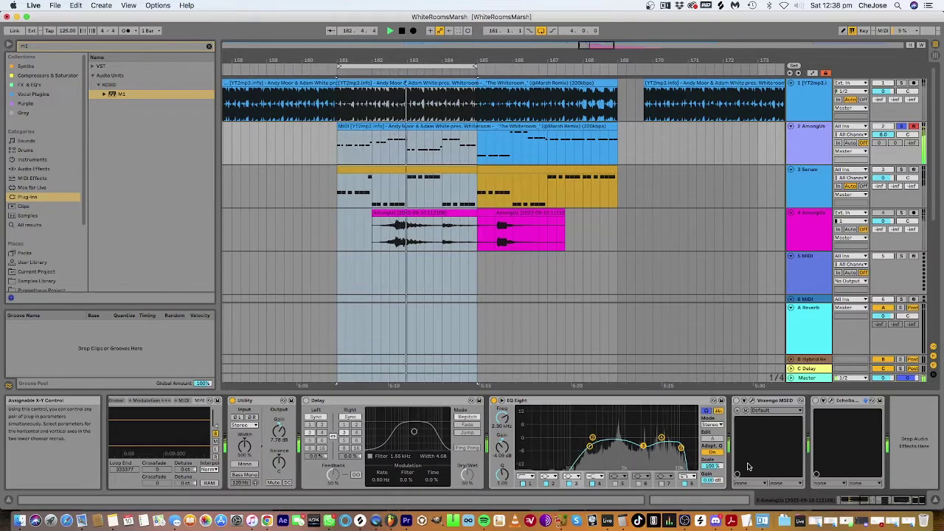
key("space")
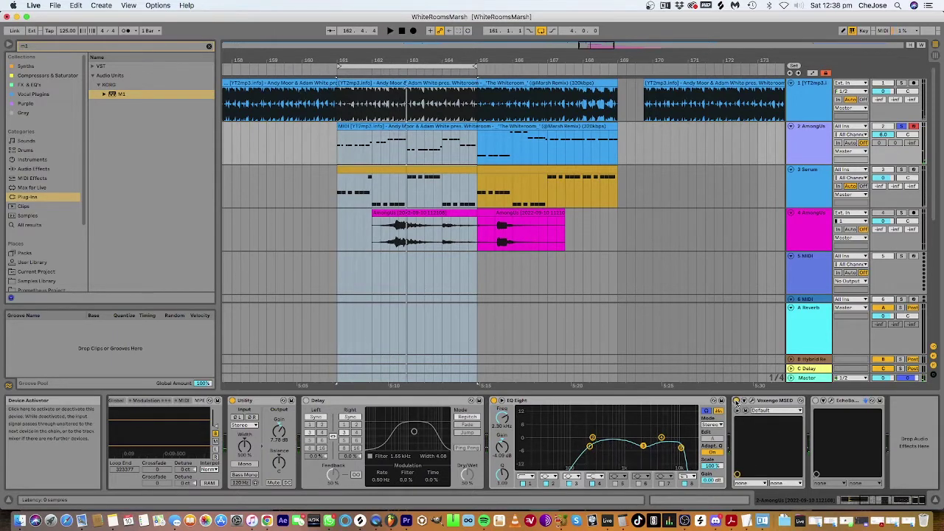
left_click(752, 400)
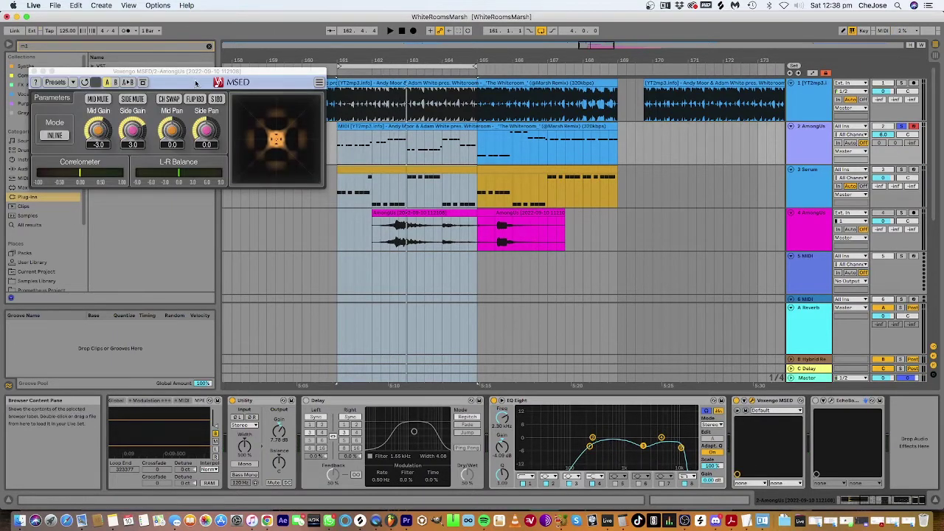
left_click_drag(195, 82, 259, 194)
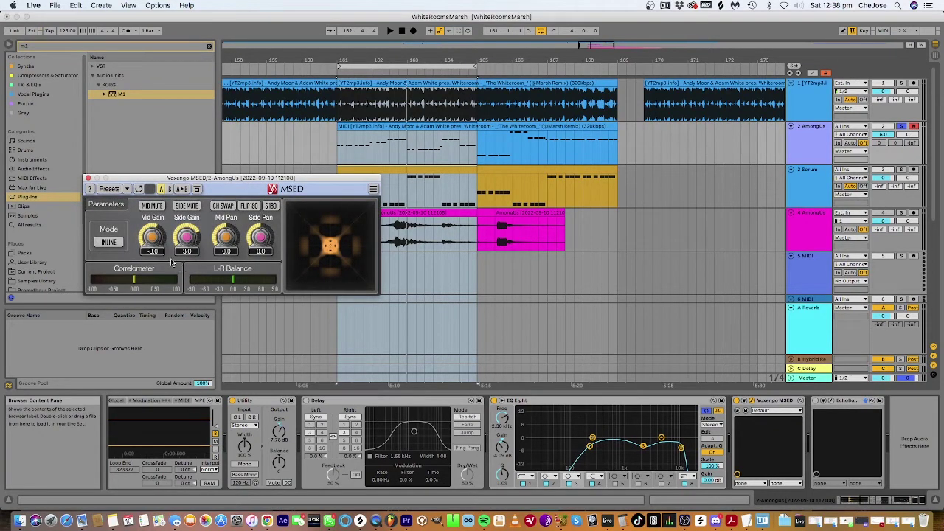
mouse_move(185, 241)
key("space")
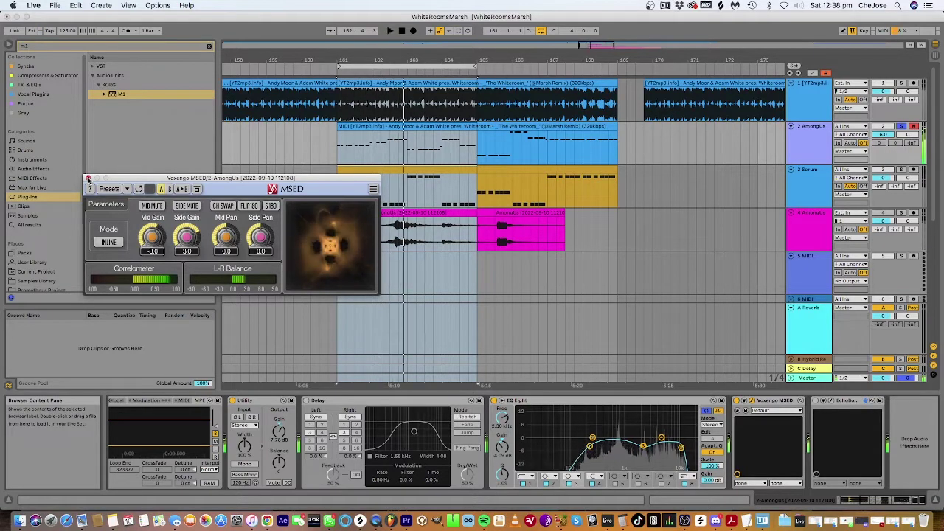
left_click(88, 179)
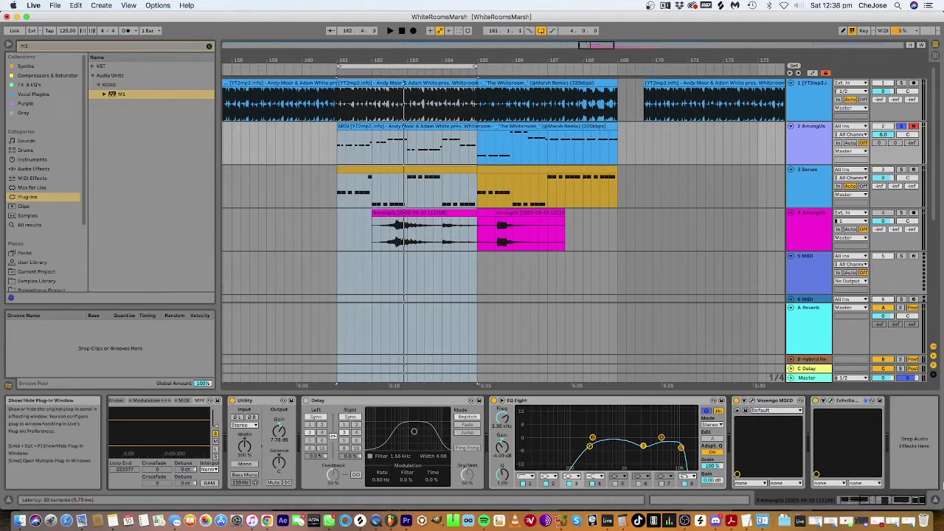
left_click(871, 401)
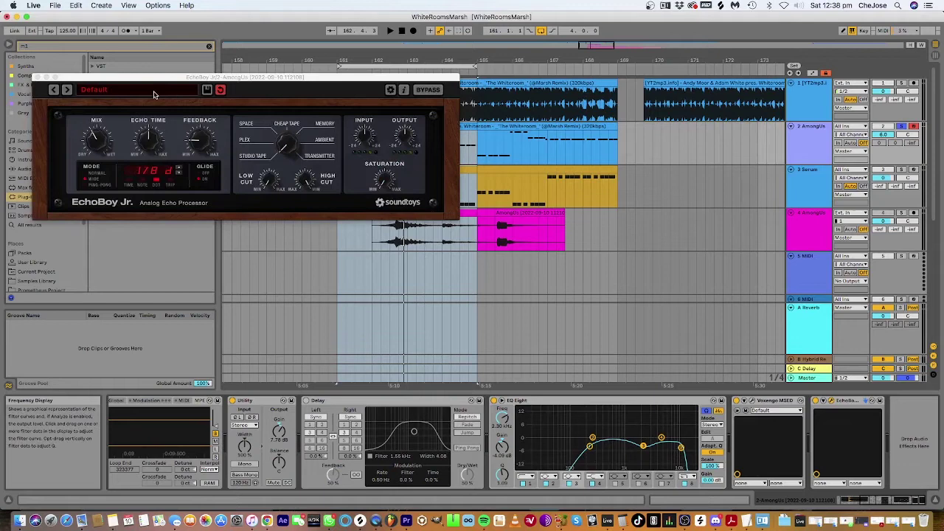
left_click_drag(163, 79, 259, 129)
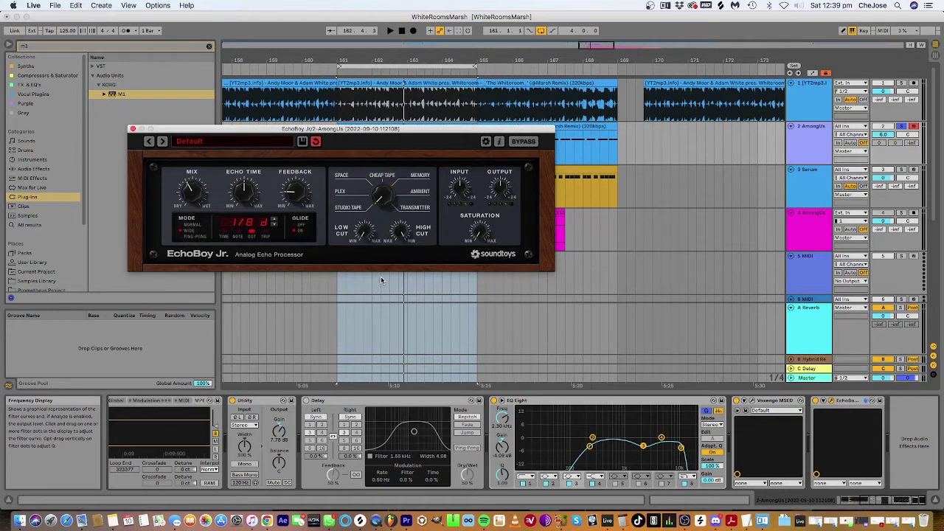
key("space")
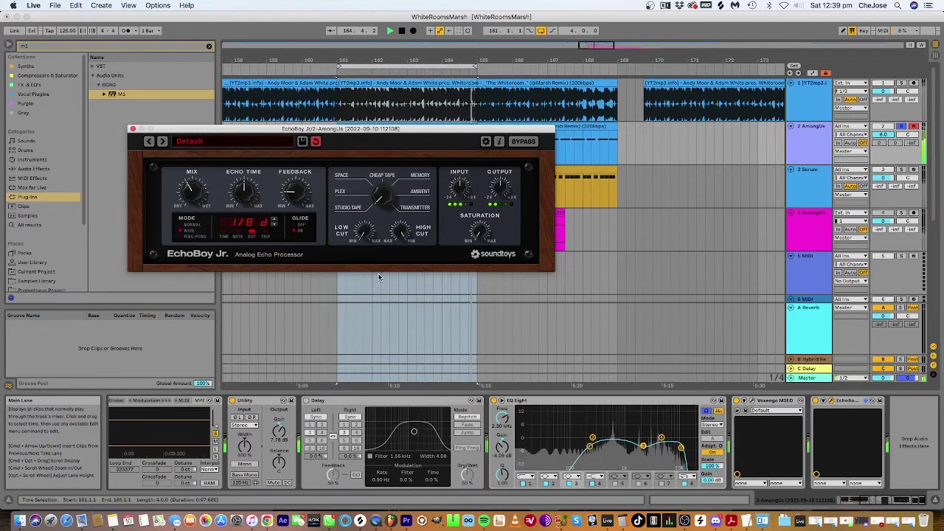
key("space")
left_click(133, 128)
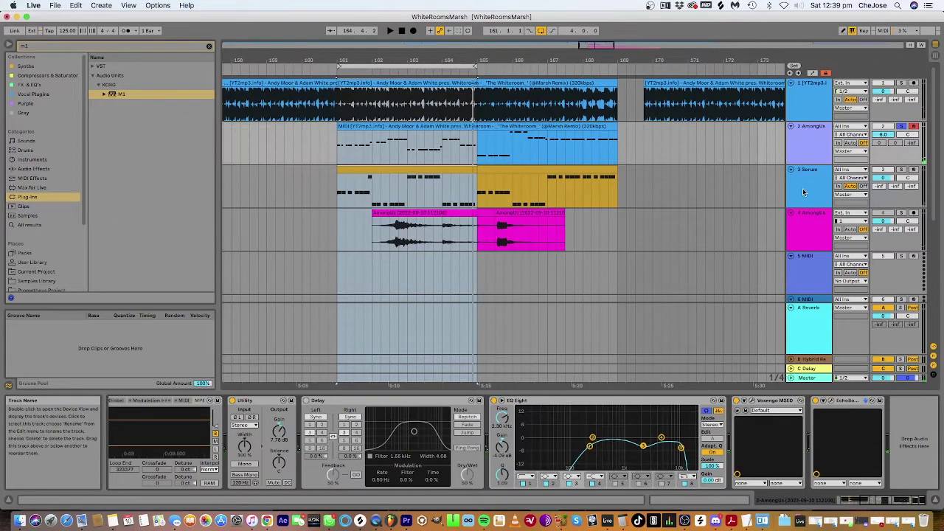
Inspect the Serum track and Hybrid Reverb return, ending on the A Reverb return's Reverb device
left_click(686, 199)
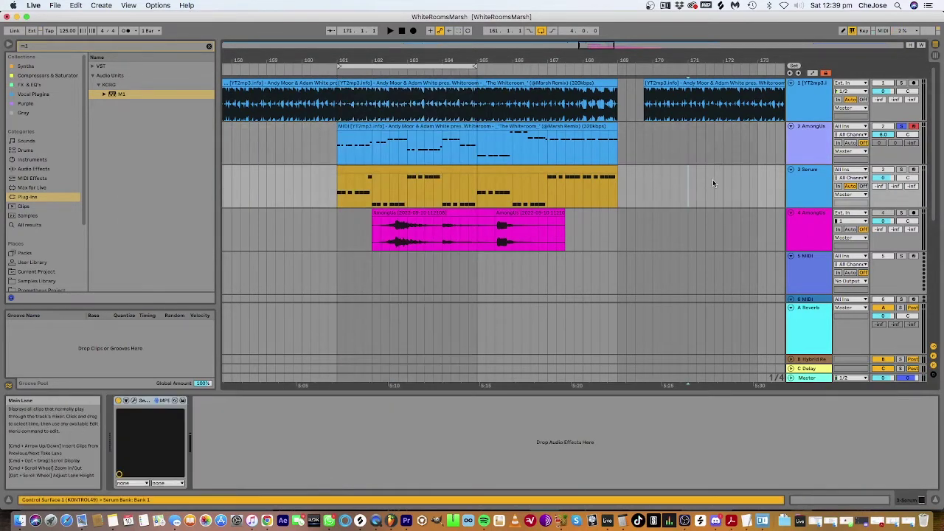
left_click(804, 313)
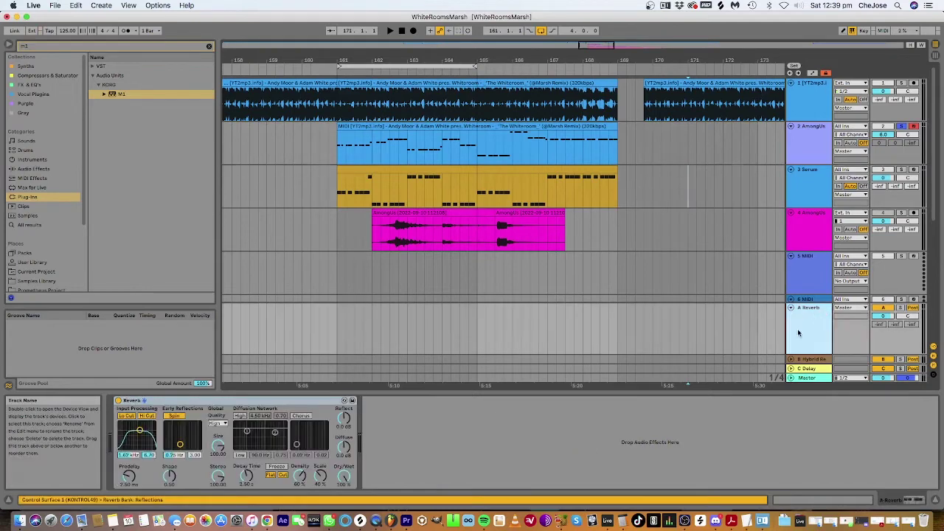
left_click(791, 360)
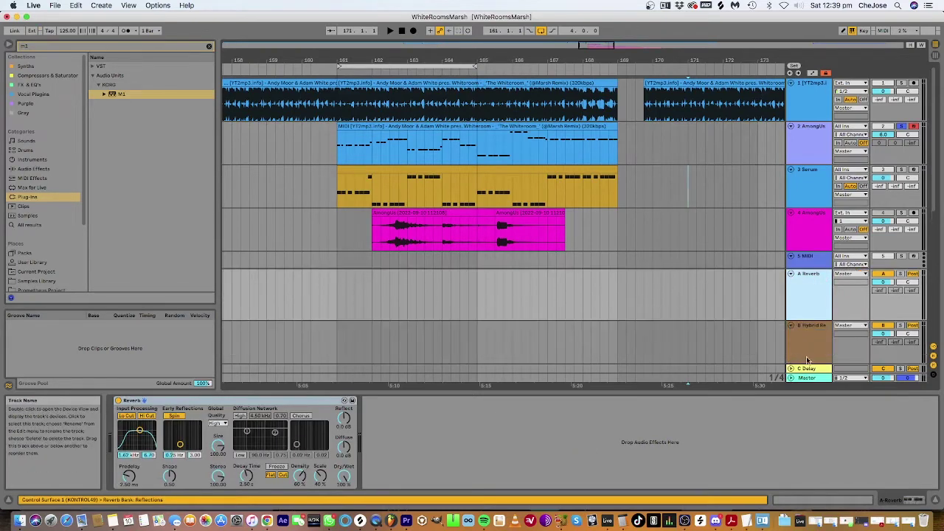
left_click(807, 360)
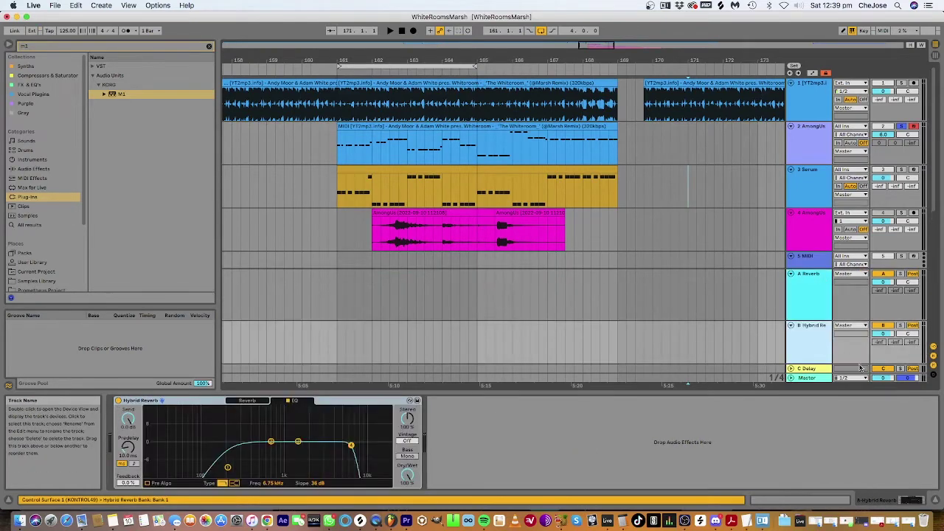
left_click(809, 286)
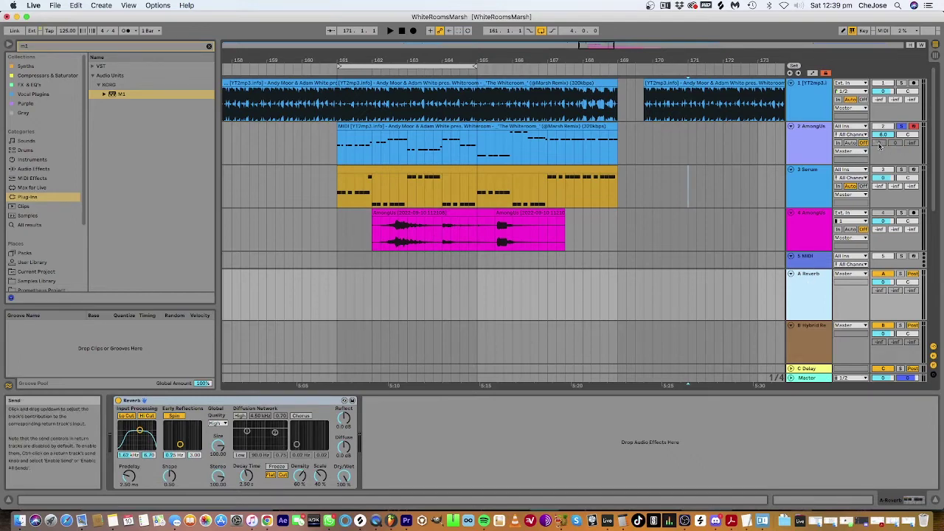
Show automation lanes and display the AmongUs lead's B-Hybrid Reverb send automation
right_click(795, 142)
left_click(848, 170)
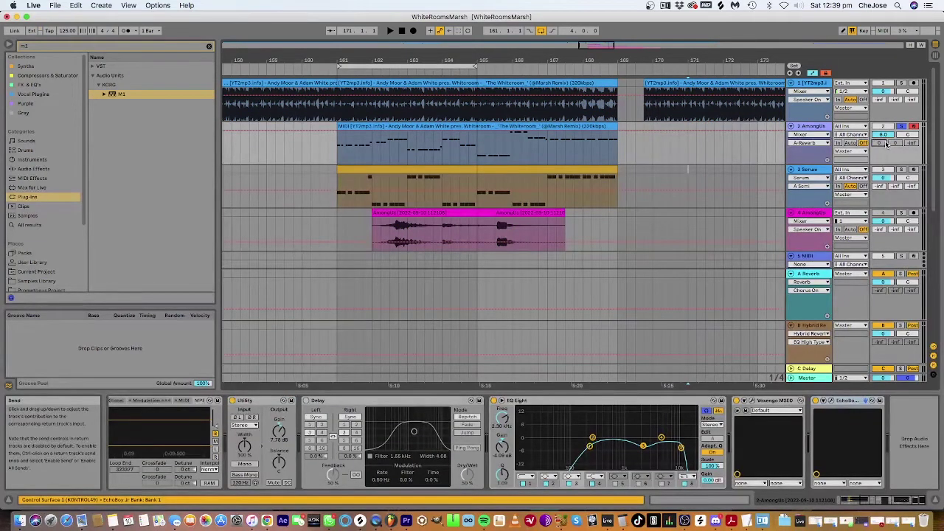
right_click(887, 143)
left_click(911, 156)
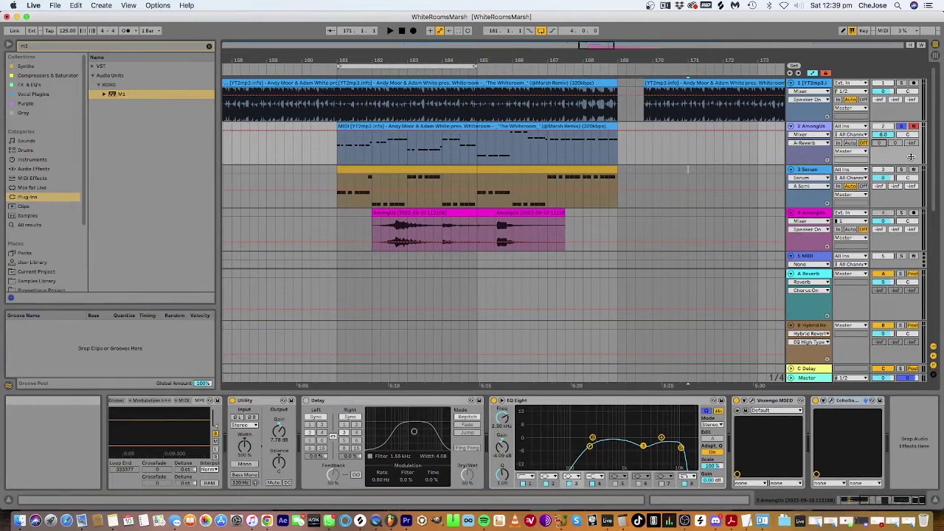
right_click(895, 142)
left_click(819, 153)
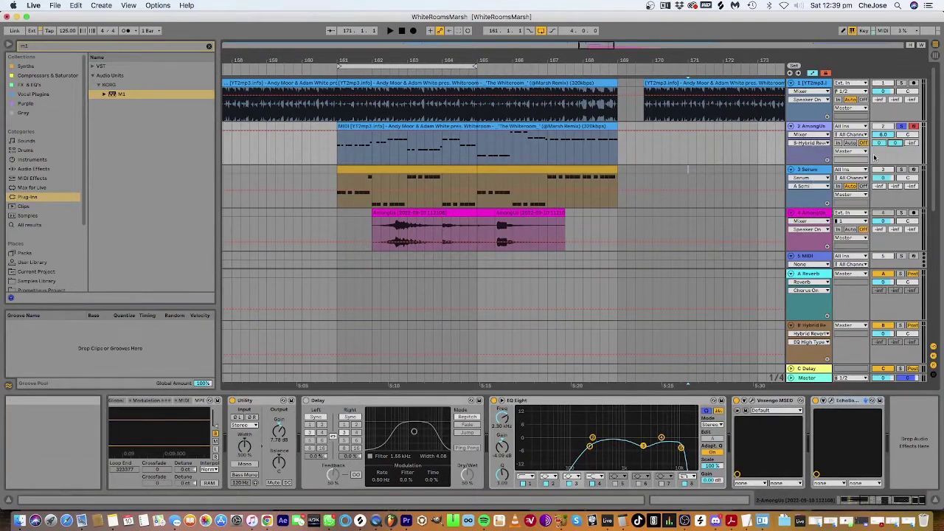
Play the AmongUs lead's MIDI part from bar 161, then stop
left_click(449, 126)
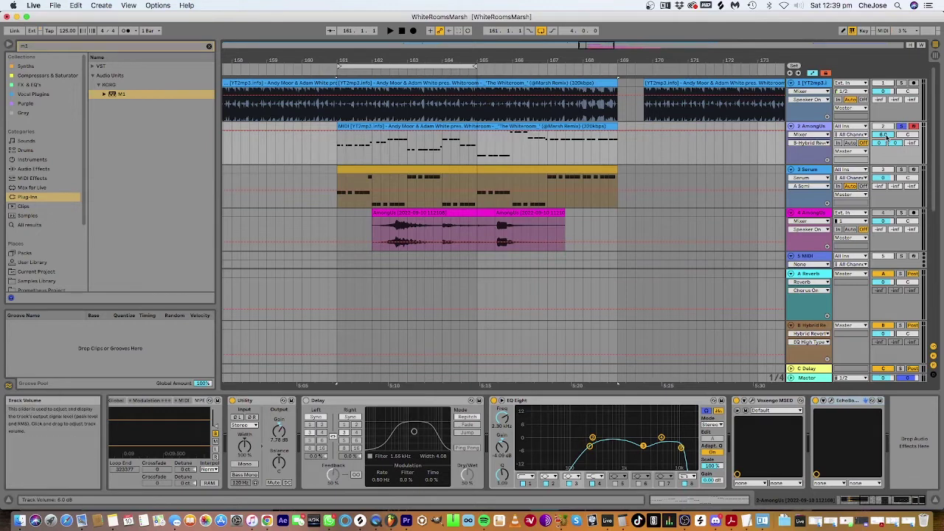
key("space")
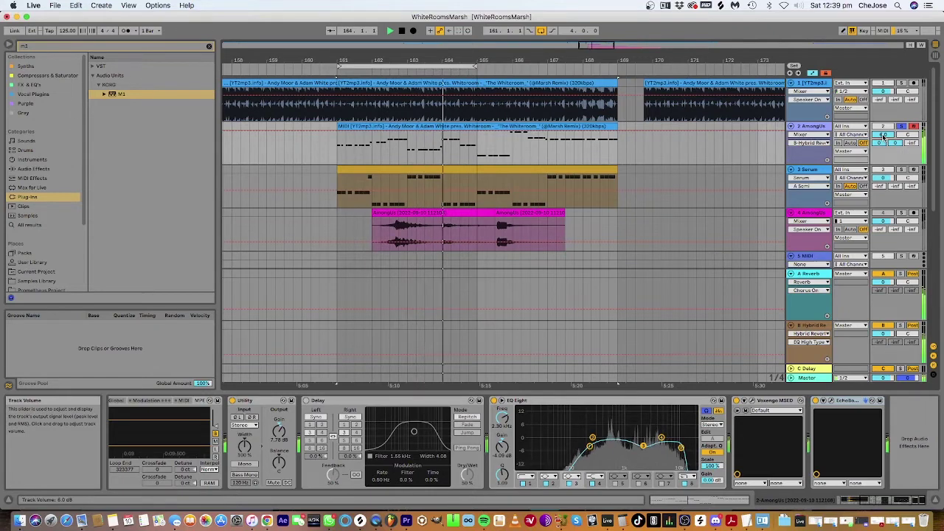
key("space")
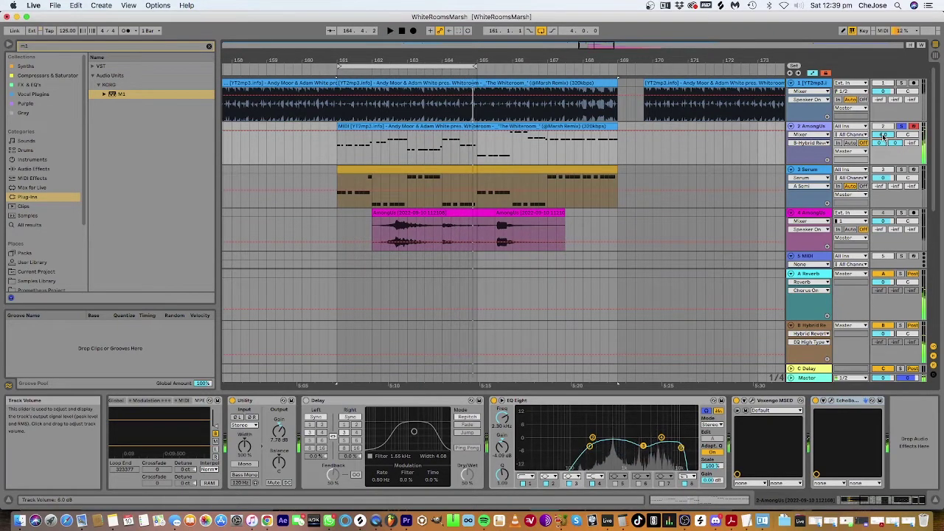
Check the Hybrid Reverb and A Reverb return devices, then insert a new MIDI track
left_click(810, 325)
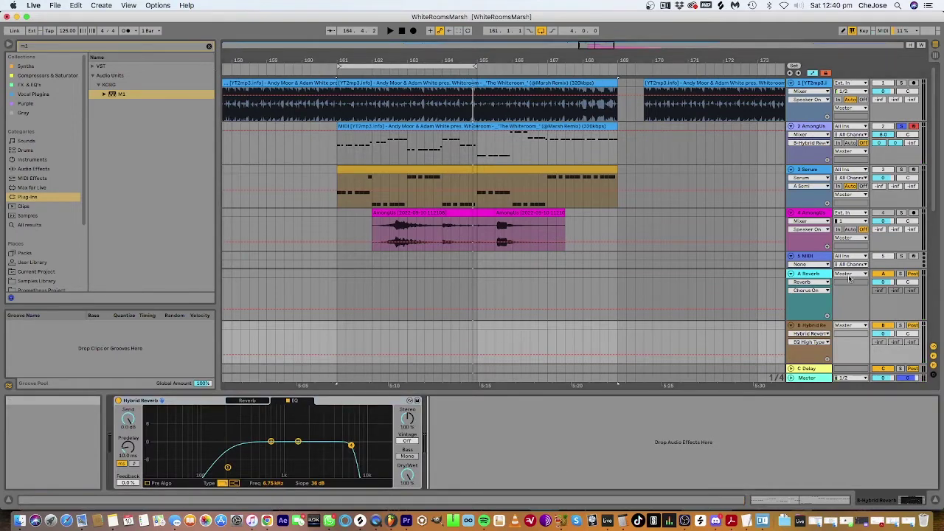
left_click(809, 274)
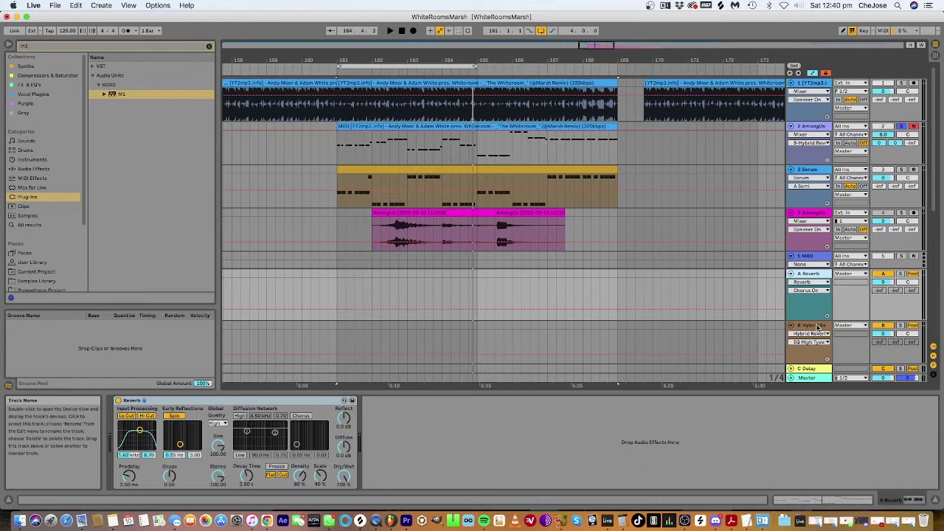
key("super+shift+t")
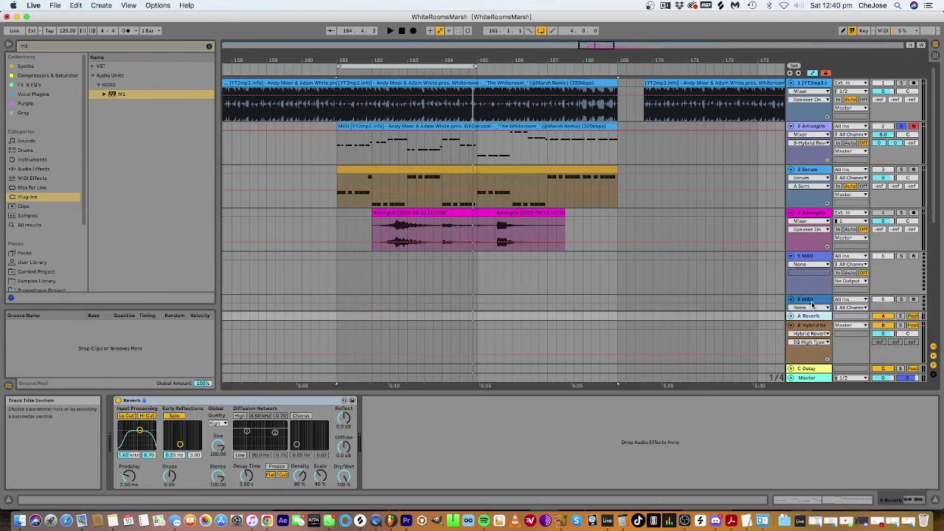
Review the AmongUs lead's sampler and pitch devices, select bars 161–165, and select 5 MIDI
left_click(806, 127)
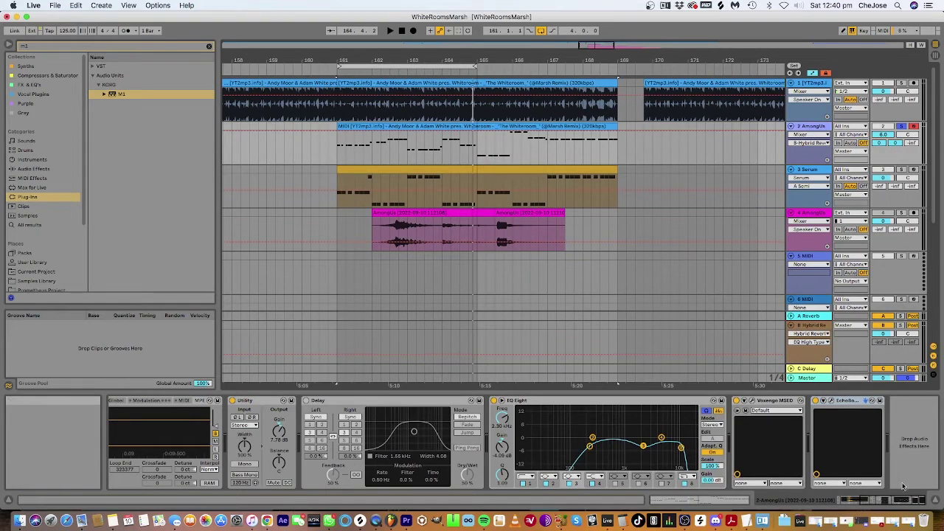
left_click(883, 500)
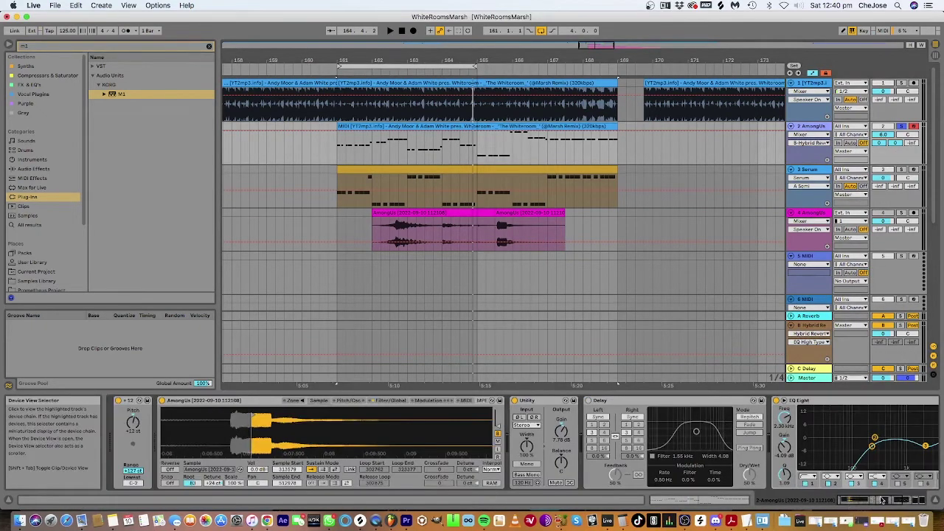
left_click_drag(883, 500, 911, 500)
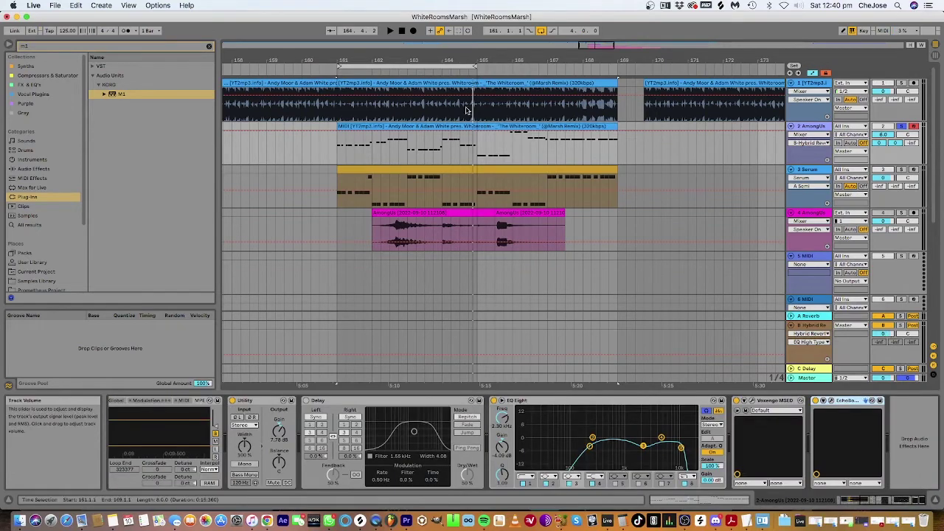
left_click(405, 66)
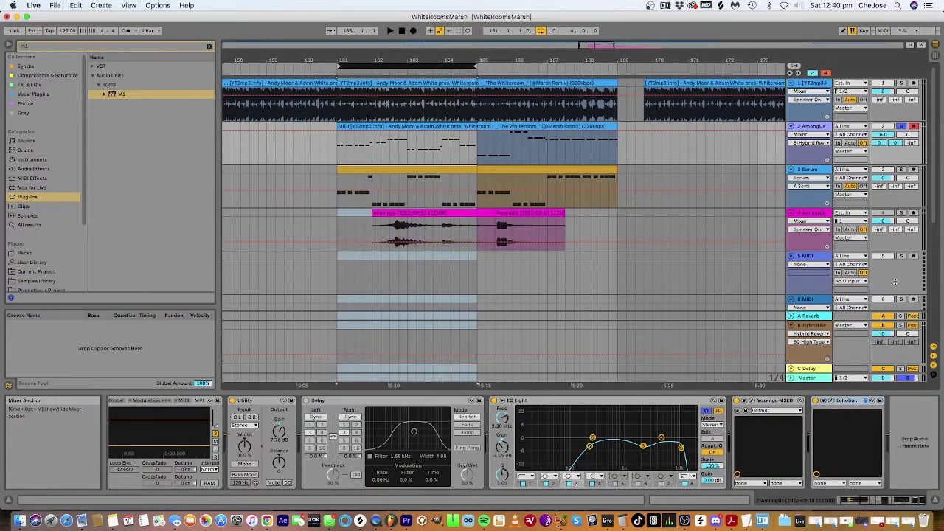
left_click(901, 275)
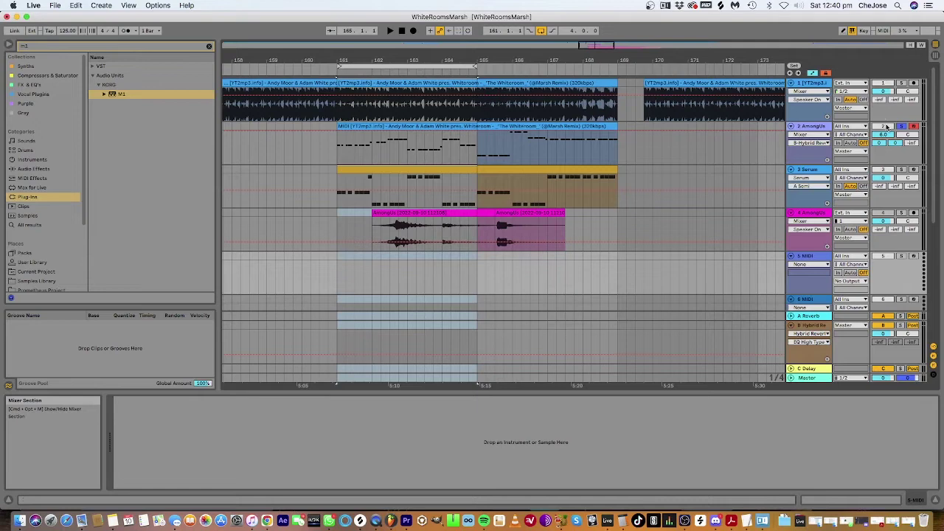
During playback, raise the AmongUs lead's Track Volume to 6.0 dB and extend the loop to bar 169
left_click(883, 136)
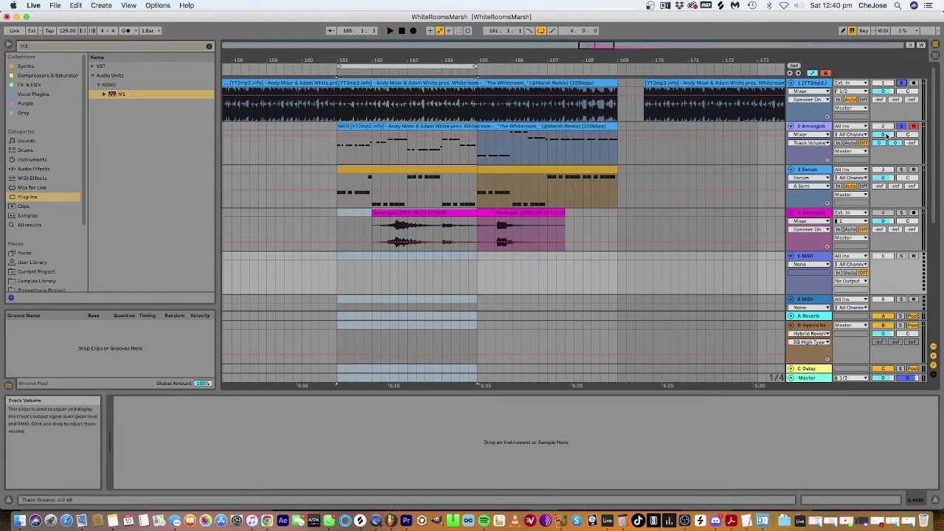
key("space")
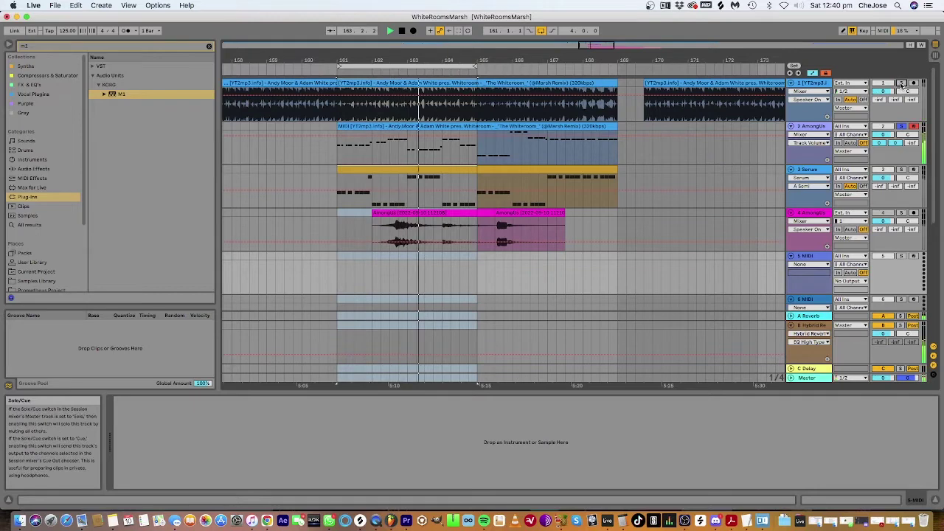
left_click_drag(883, 134, 883, 128)
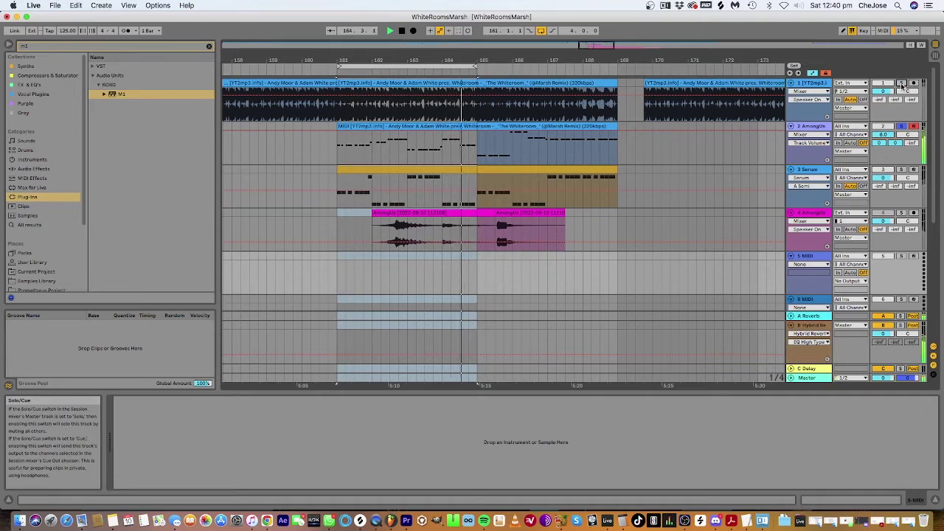
left_click_drag(478, 69, 617, 69)
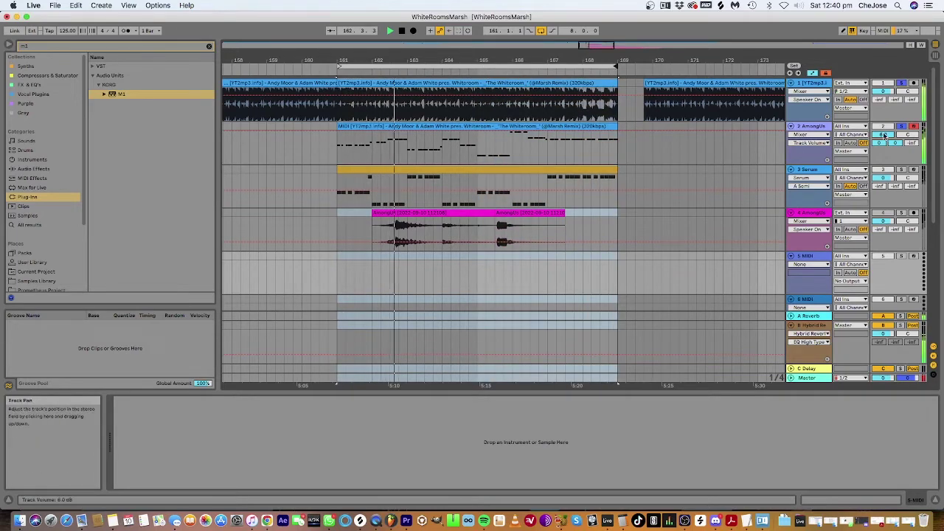
Enable track 1's EQ Eight, move its low-pass cutoff from 346 Hz to 1.02 kHz, and stop playback
left_click(816, 87)
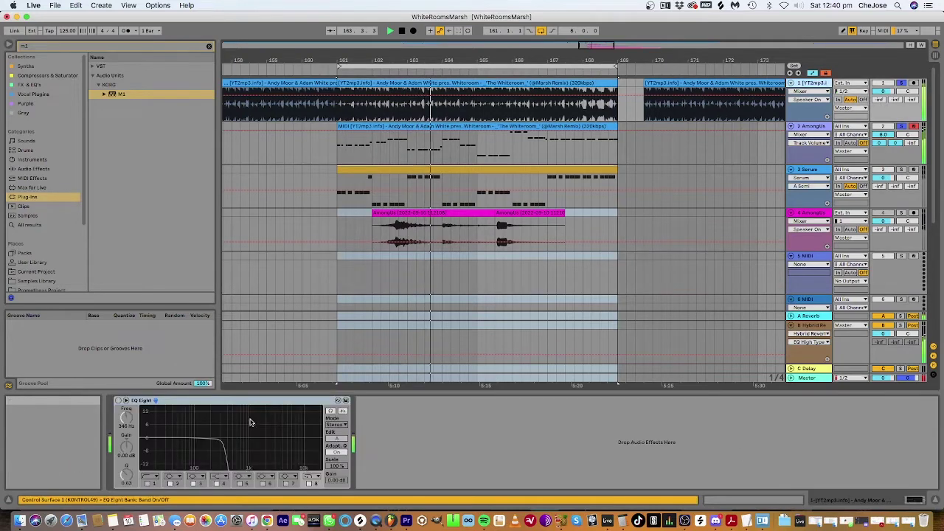
left_click(119, 400)
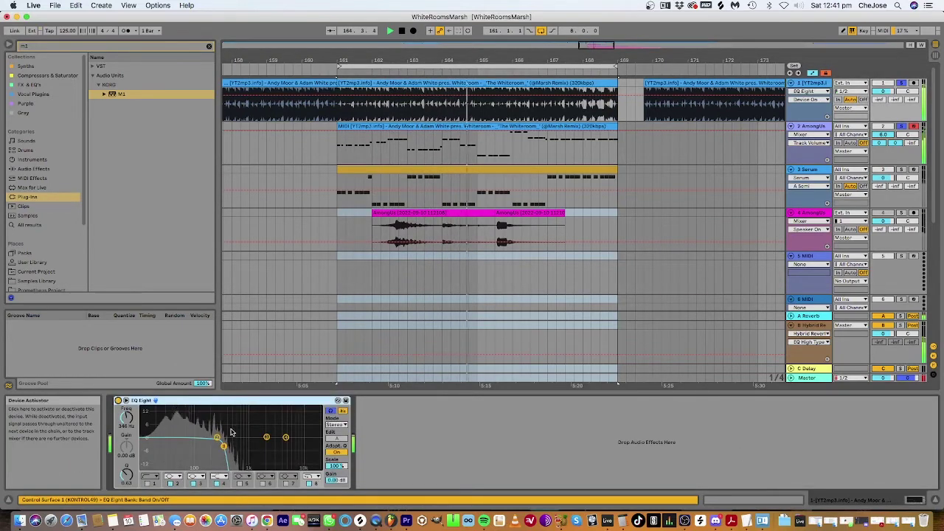
left_click_drag(224, 446, 249, 446)
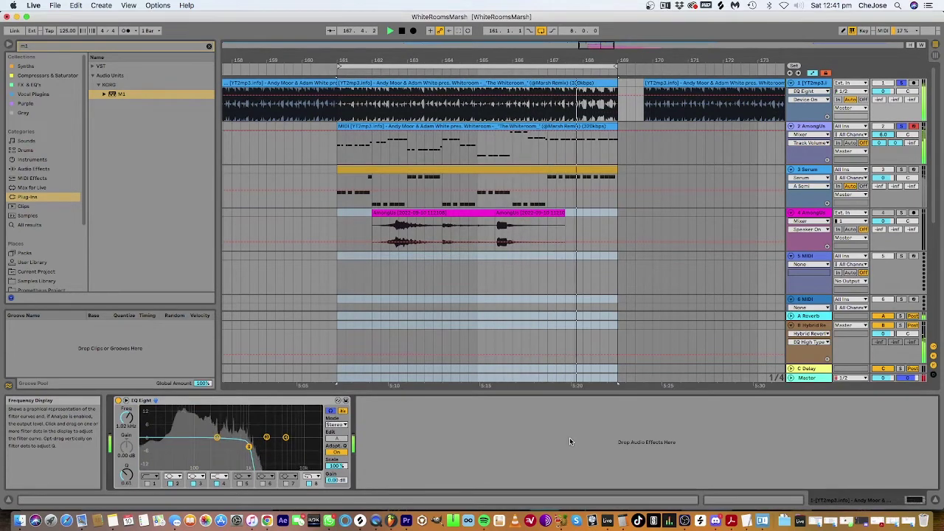
key("space")
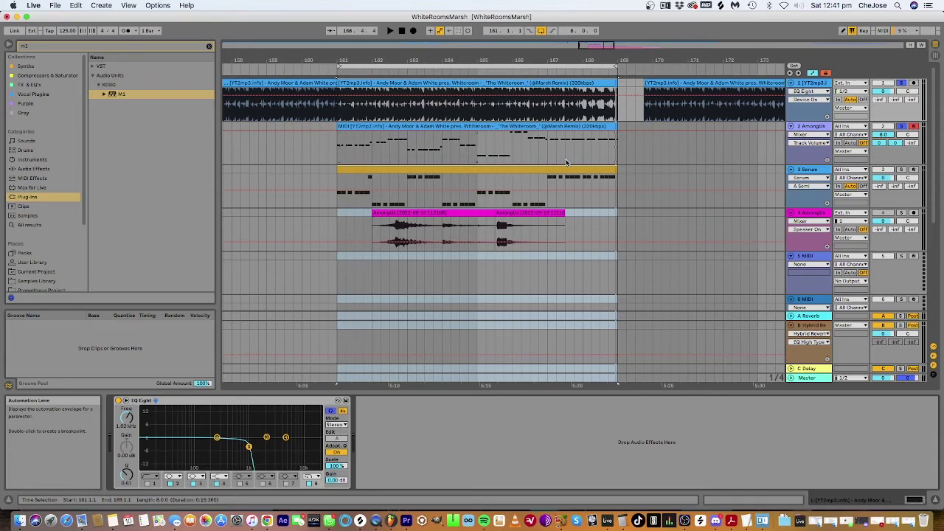
Select the two AmongUs audio clips on track 4 to display its 440 Hz Tuner
left_click(448, 214)
left_click(525, 214)
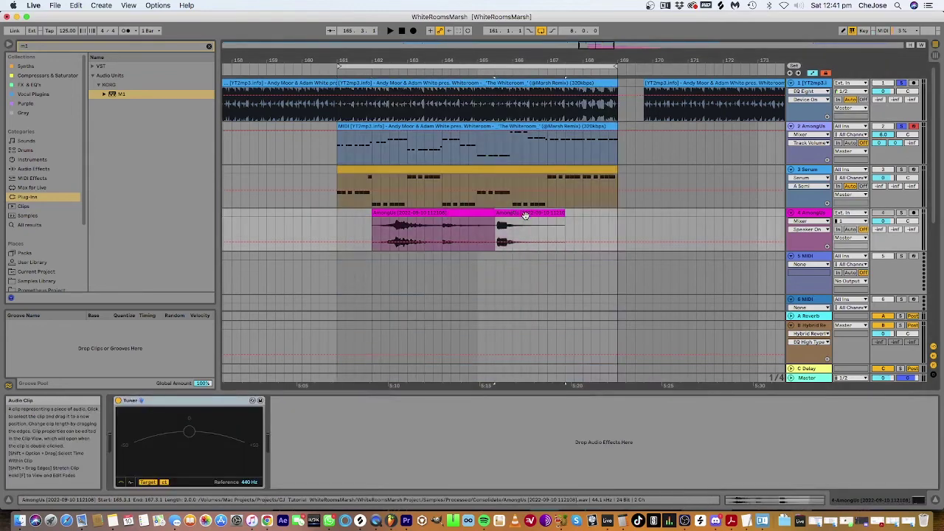